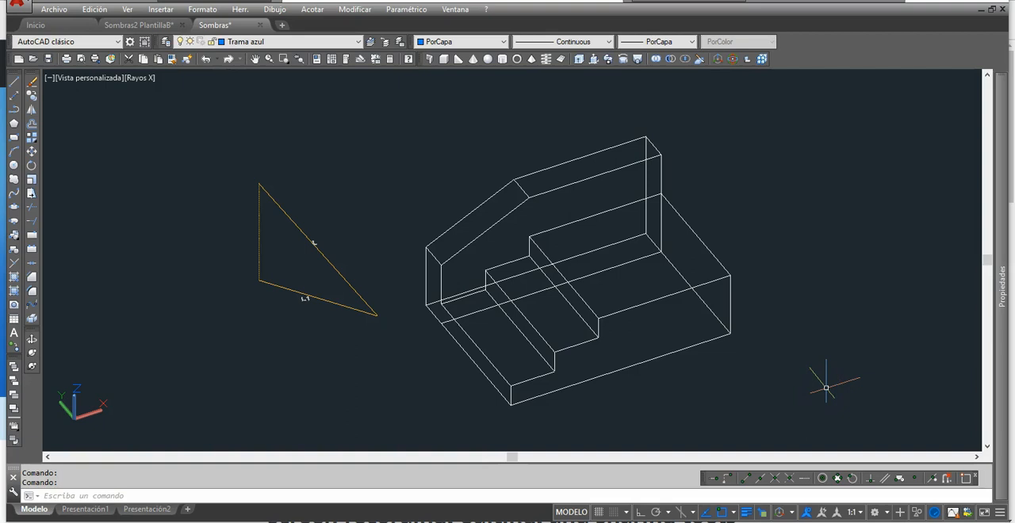
Step: Copy light ray L from its upper endpoint to the upper front corner at the low end of the wall
middle_click_drag(645, 349, 509, 364, "shift")
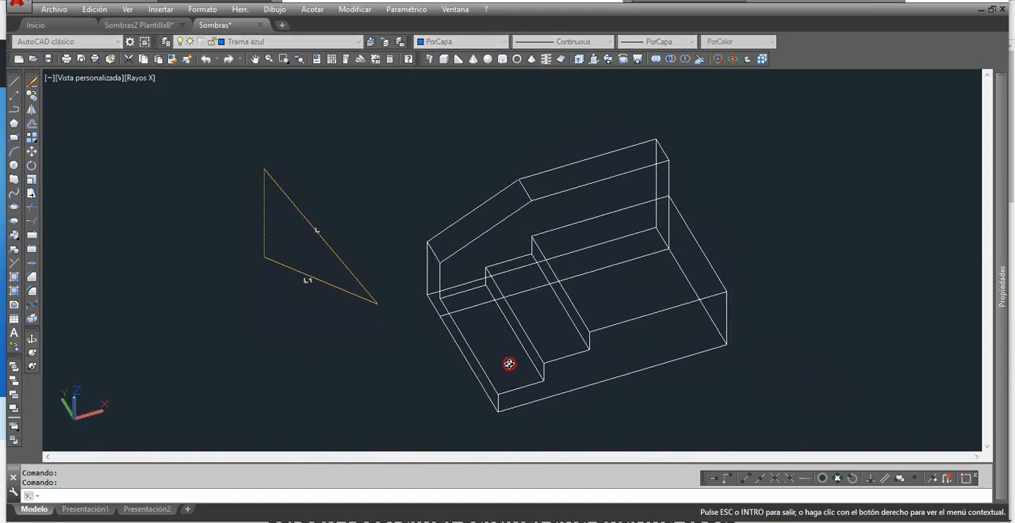
middle_click_drag(558, 321, 562, 314, "shift")
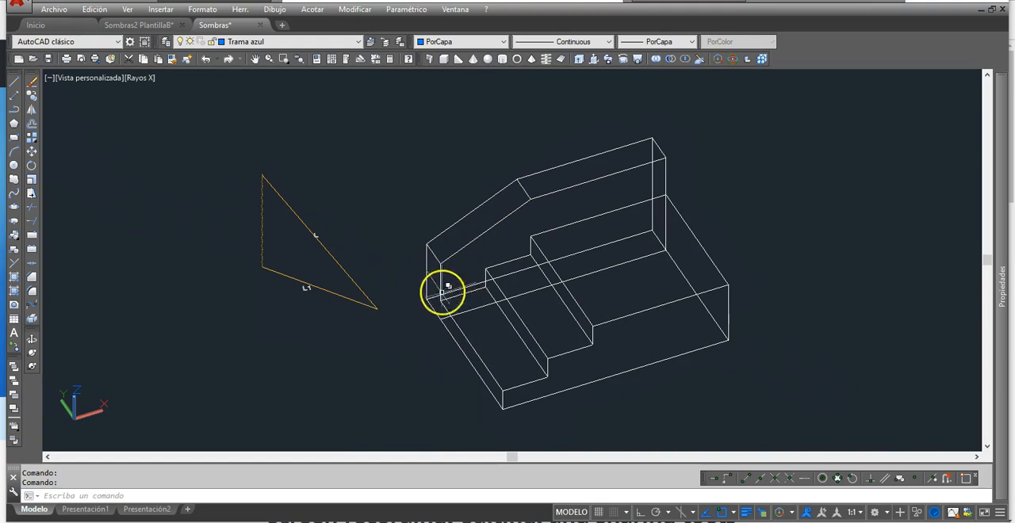
scroll(444, 290, "up", 2)
middle_click_drag(446, 289, 453, 310)
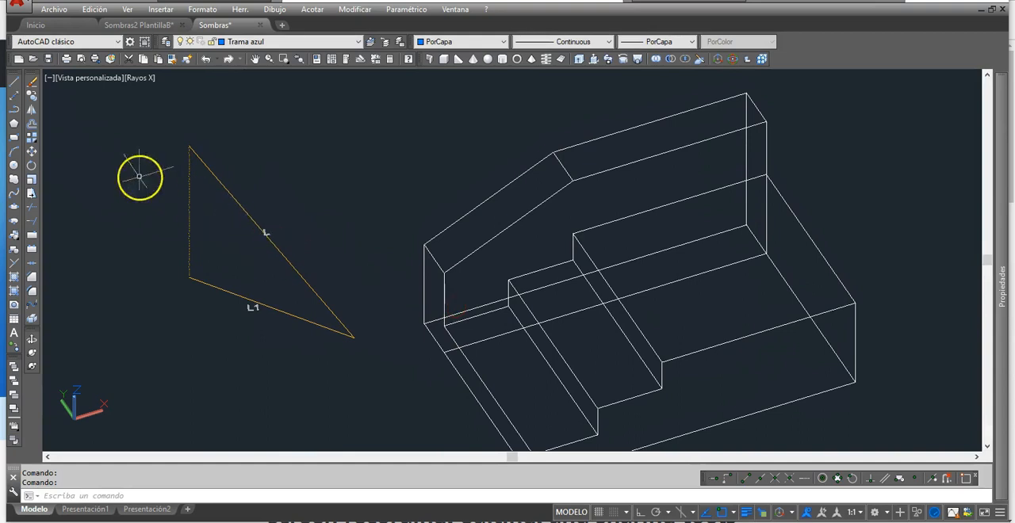
left_click(32, 97)
left_click(227, 187)
key("Return")
left_click(206, 165)
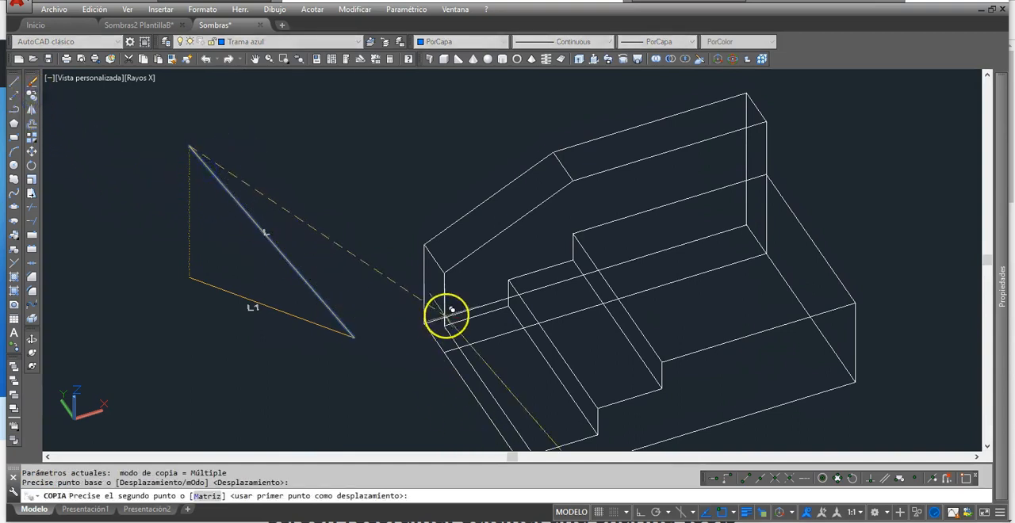
left_click(444, 273)
right_click(250, 343)
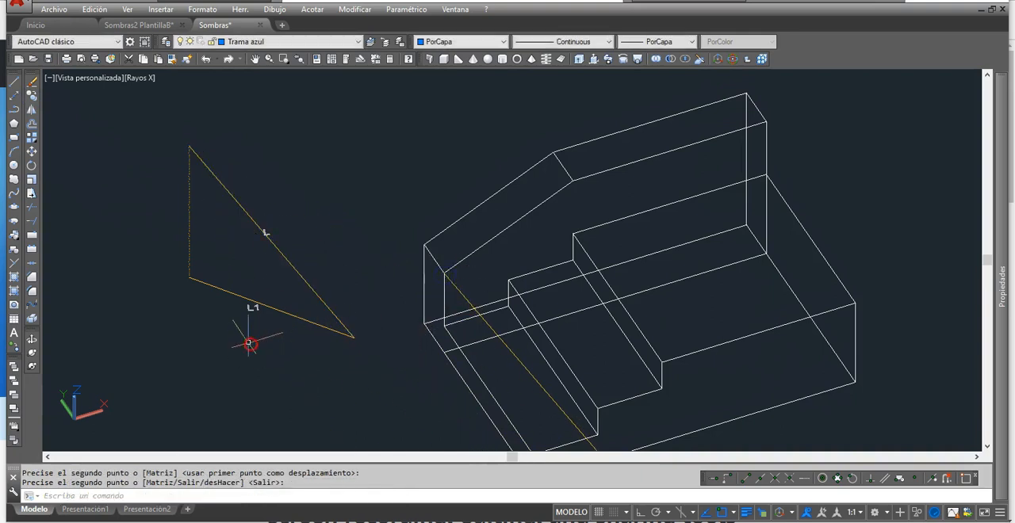
Step: Copy projected ray L1 from its start point to the foot of the vertical edge below that wall corner
right_click(229, 324)
left_click(220, 289)
right_click(216, 289)
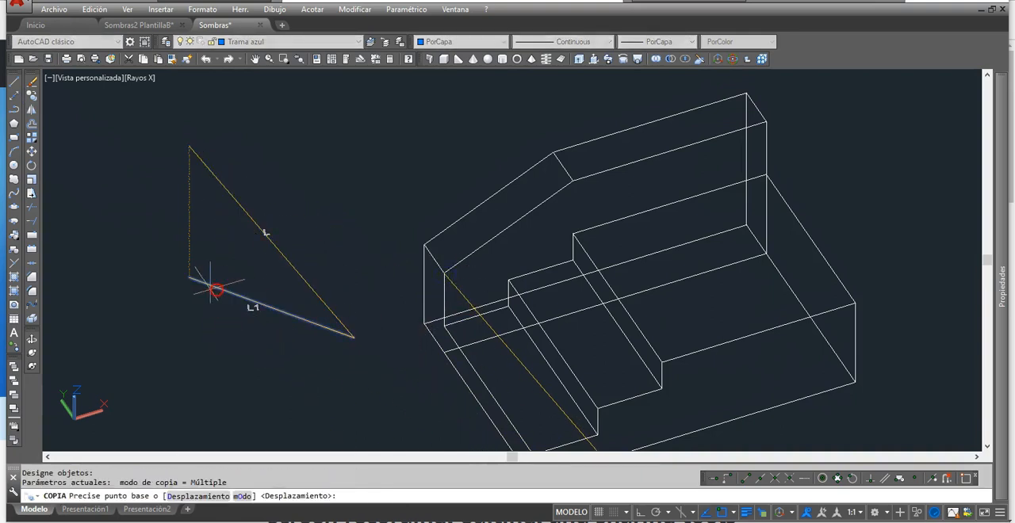
left_click(191, 279)
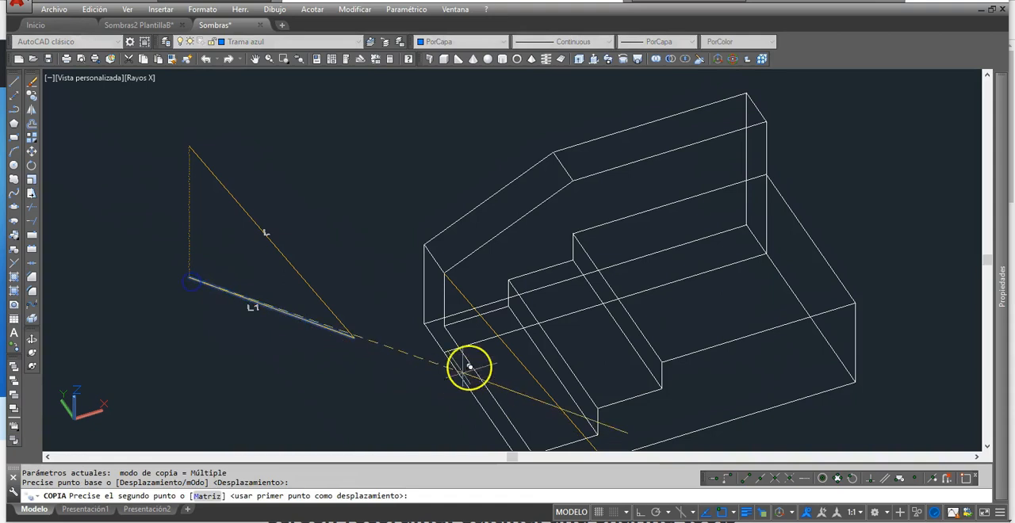
left_click(452, 325)
Step: Fillet the copied L and L1 rays with radius 0 so they end at their intersection
scroll(460, 310, "up", 3)
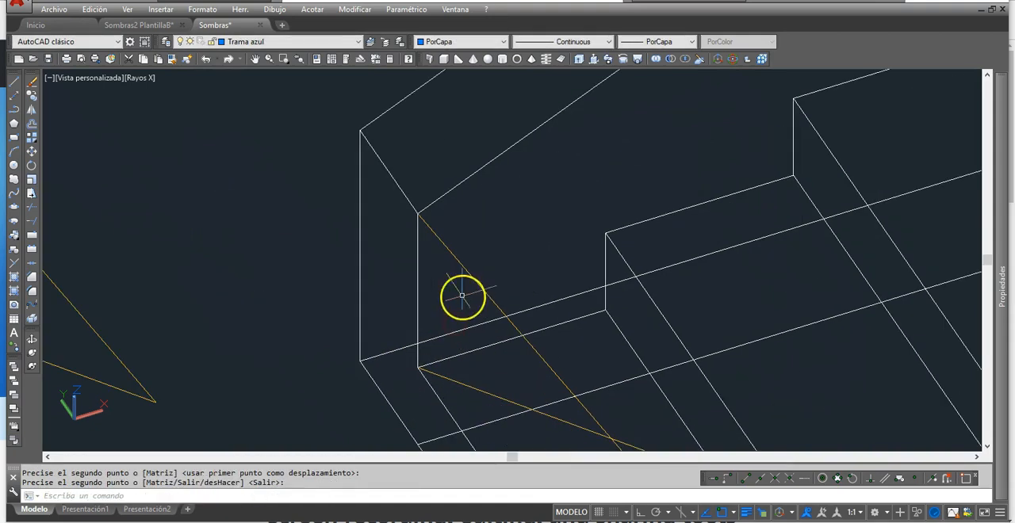
scroll(469, 297, "down", 3)
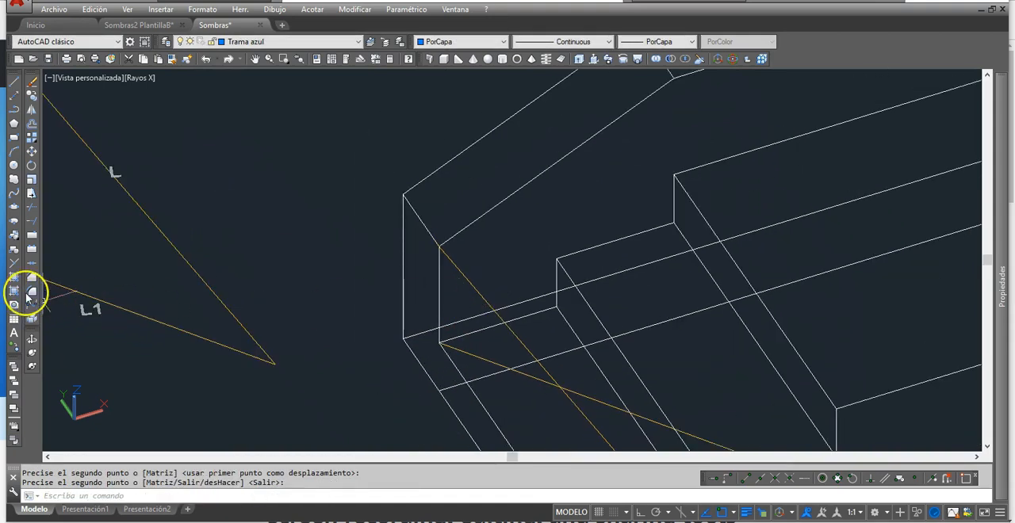
left_click(32, 290)
left_click(533, 378)
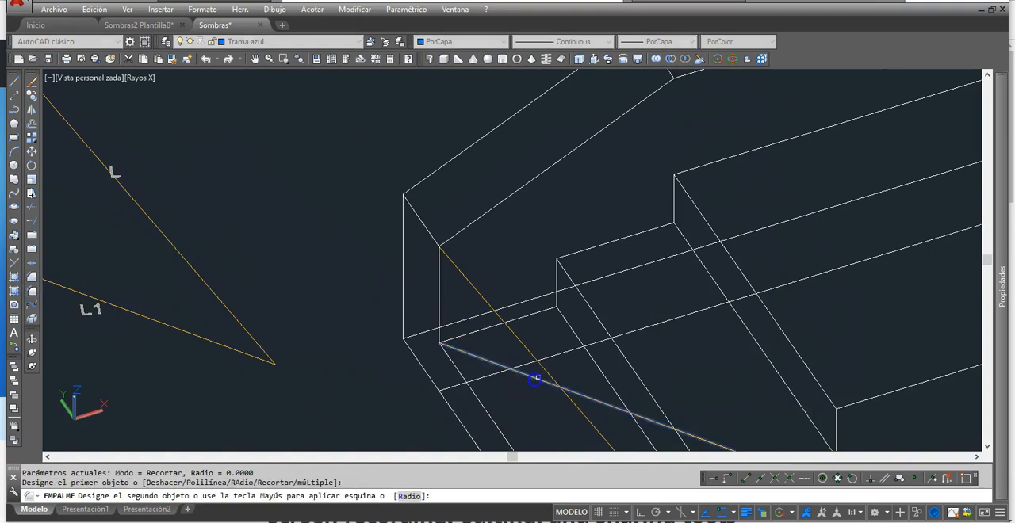
left_click(547, 373)
middle_click_drag(572, 356, 546, 337)
key("Escape")
Step: Change the color of the trimmed L1 ray on the ground to Magenta
left_click(466, 343)
left_click(503, 41)
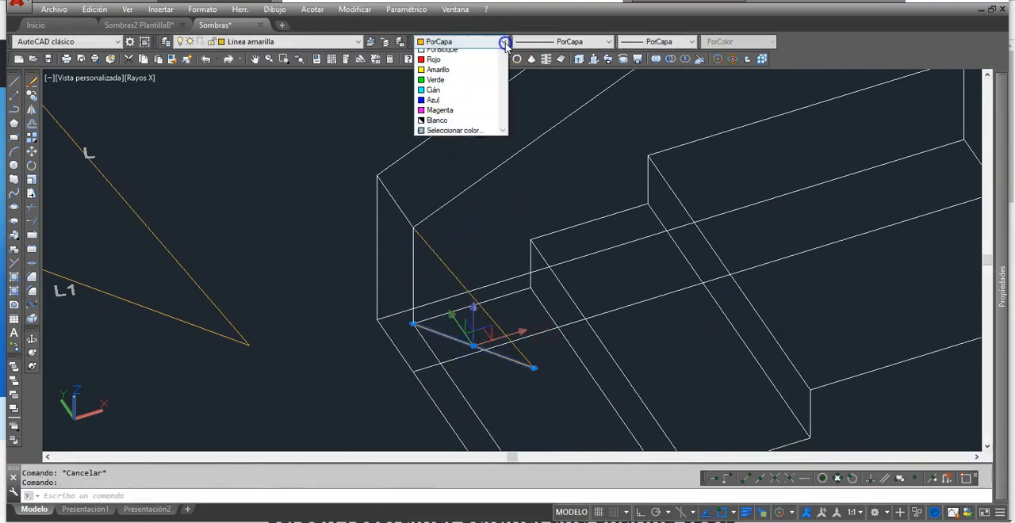
left_click(445, 125)
key("Escape")
Step: Make layer Linea 0'1 current and draw a vertical line from the wall's front upper bend corner down past the steps
scroll(563, 299, "down", 2)
mouse_move(562, 300)
middle_mouse_down()
mouse_move(510, 301)
mouse_move(499, 335)
middle_mouse_up()
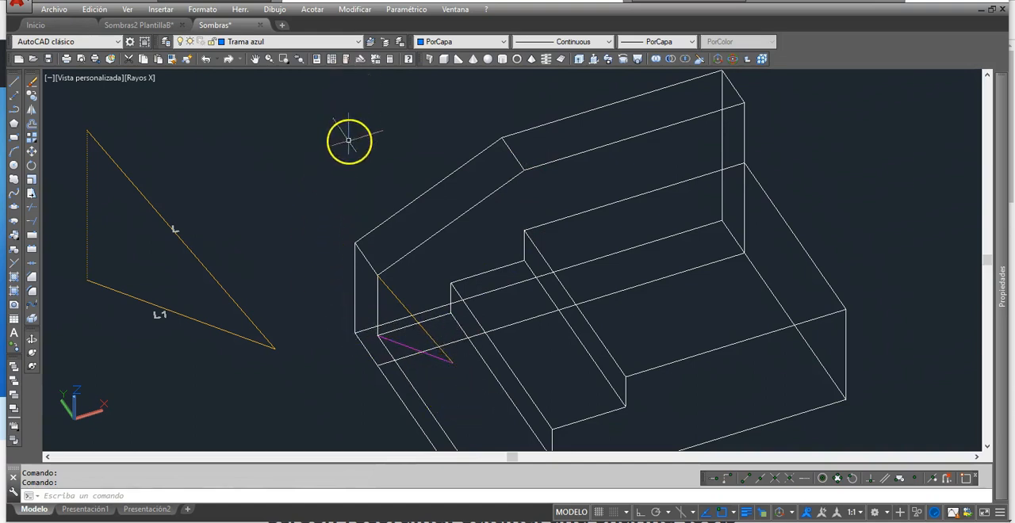
left_click(359, 42)
left_click(294, 84)
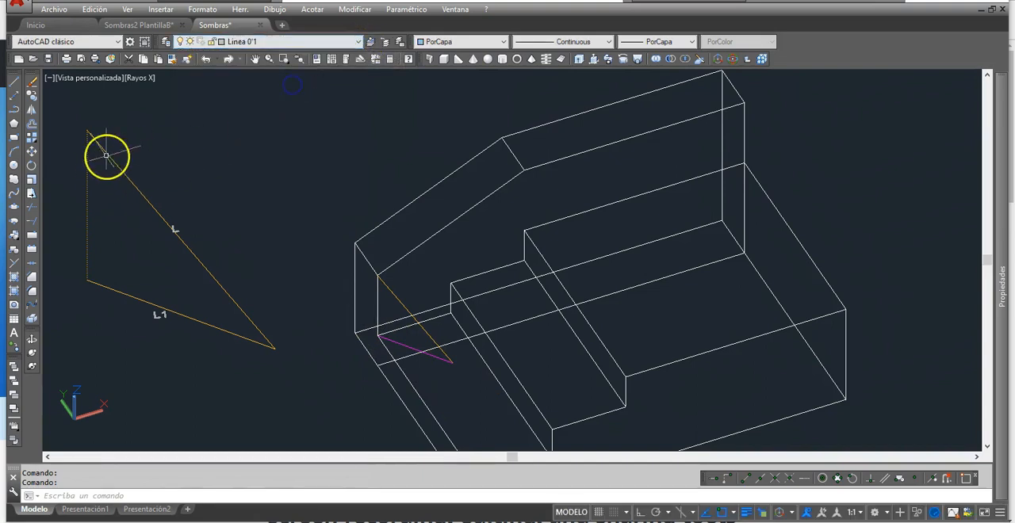
left_click(14, 86)
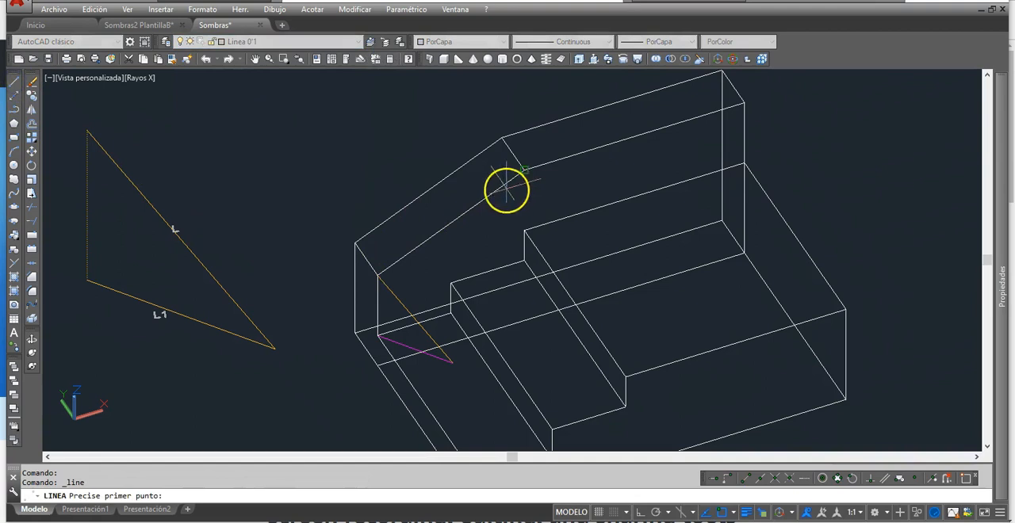
left_click(525, 171)
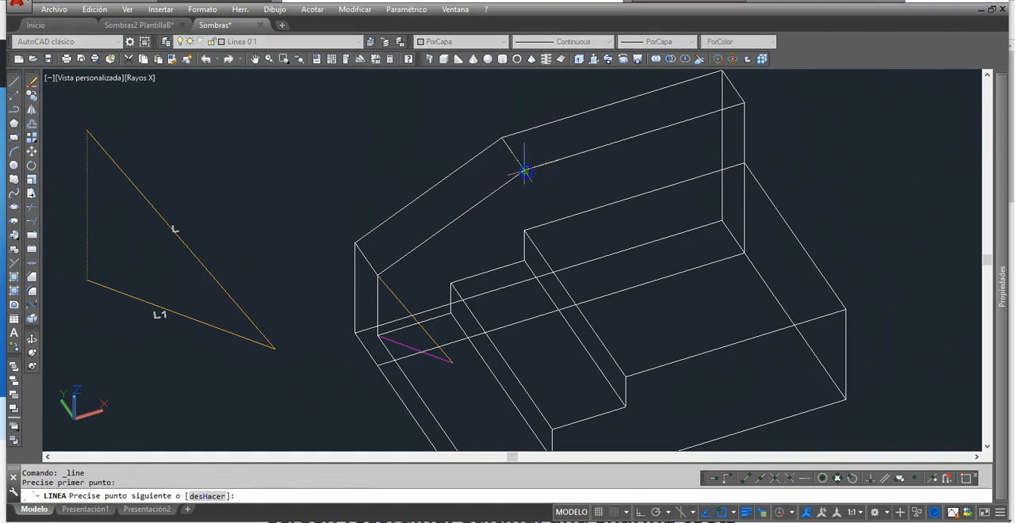
left_click(523, 304)
right_click(539, 260)
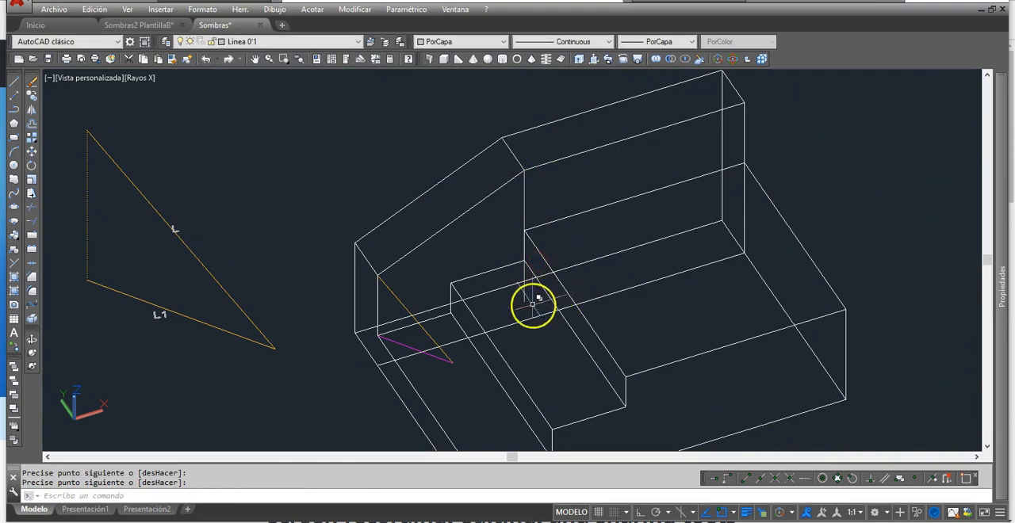
Step: Draw a line from the foot of the lowest riser along the wall to the vertical line, and fillet both into a corner
right_click(508, 312)
left_click(451, 312)
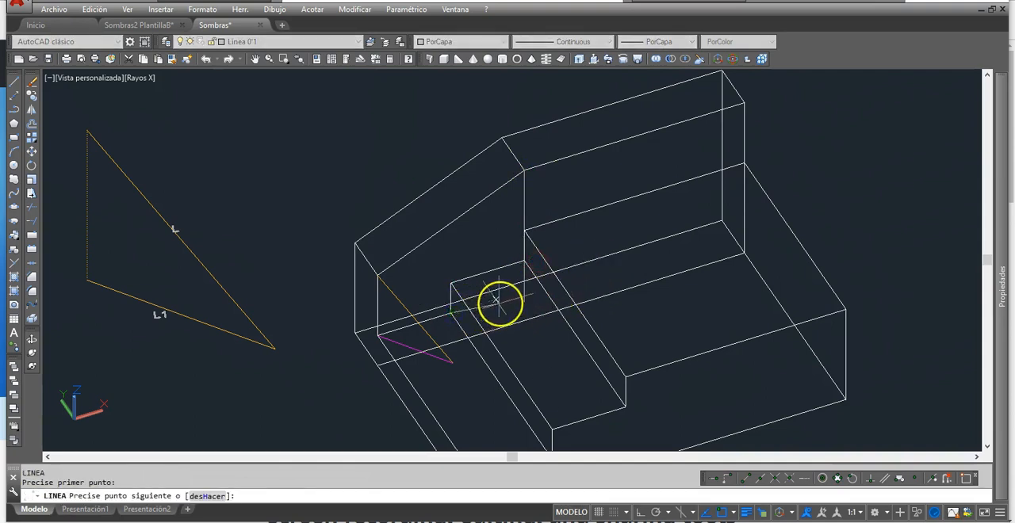
left_click(525, 292)
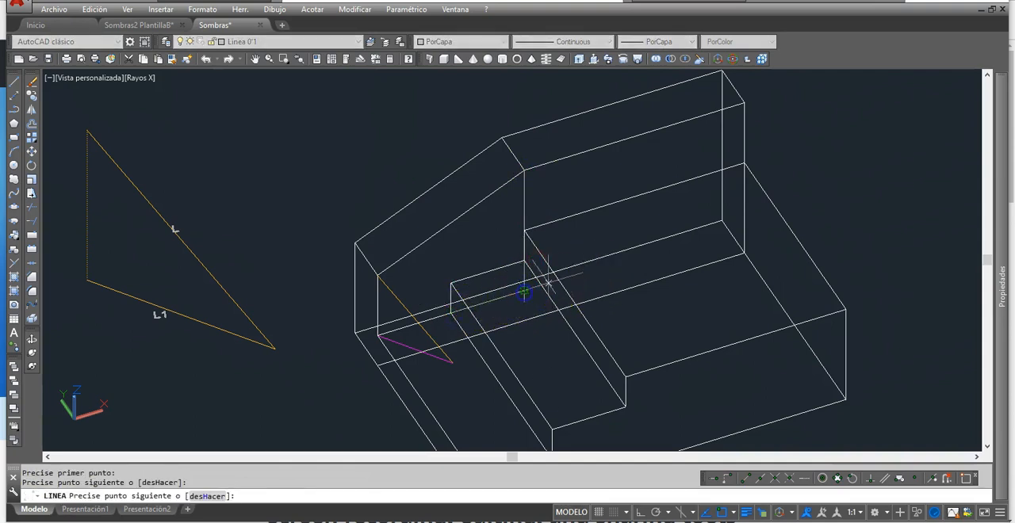
right_click(572, 273)
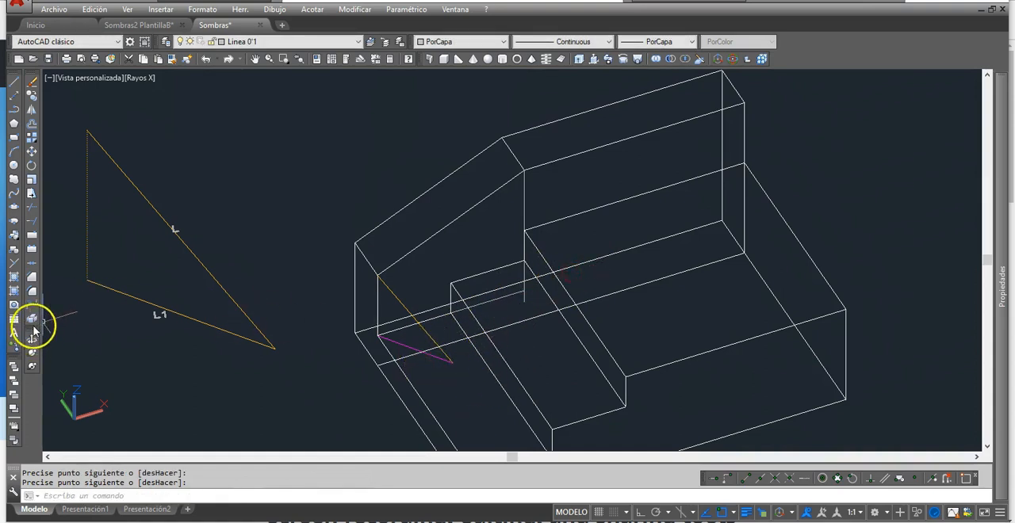
left_click(32, 291)
left_click(511, 295)
mouse_move(534, 354)
middle_mouse_down("shift")
mouse_move(544, 344)
mouse_move(539, 353)
middle_mouse_up("shift")
key("Escape")
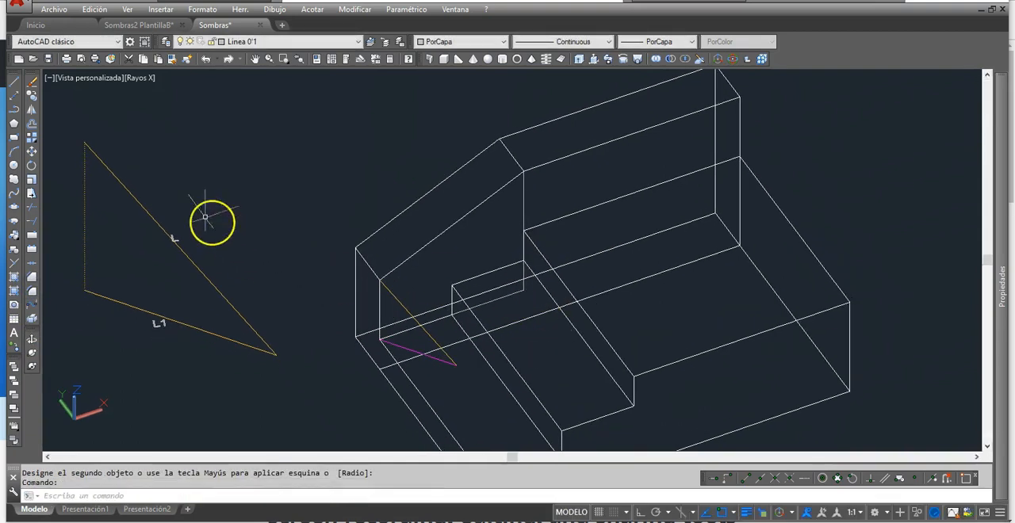
Step: Copy light ray L from its upper endpoint to the wall's front upper bend corner
left_click(30, 97)
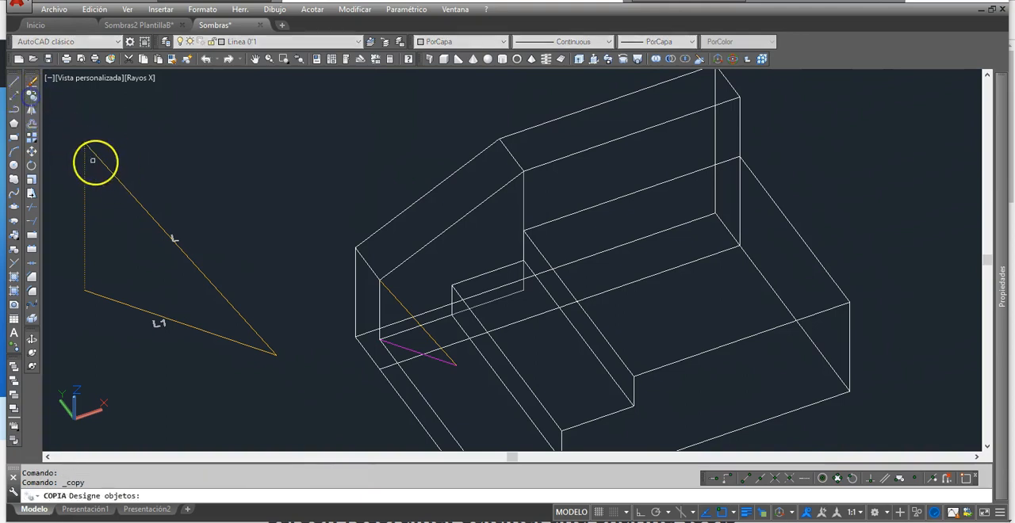
left_click(98, 158)
key("Return")
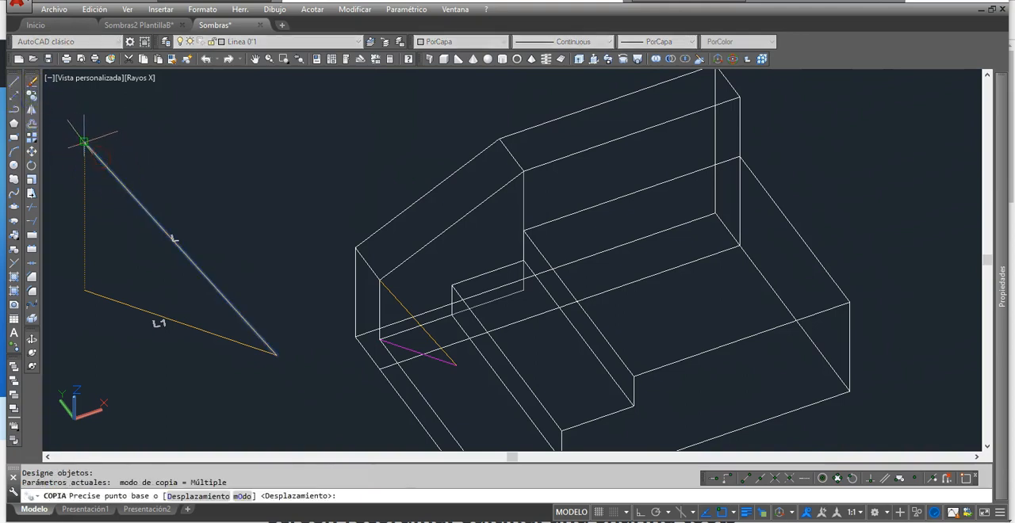
left_click(84, 142)
left_click(524, 169)
key("Return")
Step: Copy projected ray L1 from its start point to the foot of the vertical below the bend corner
key("Return")
left_click(93, 295)
key("Return")
left_click(84, 291)
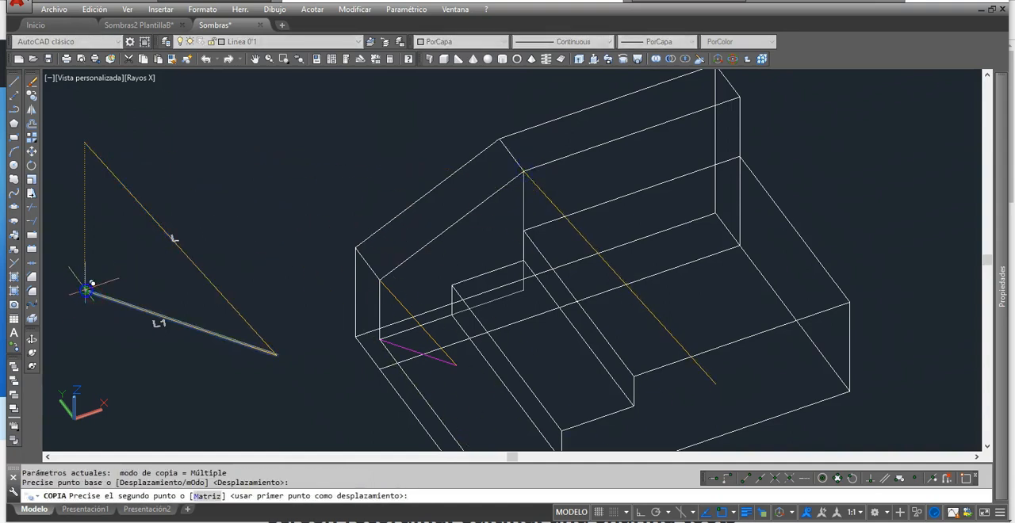
left_click(523, 292)
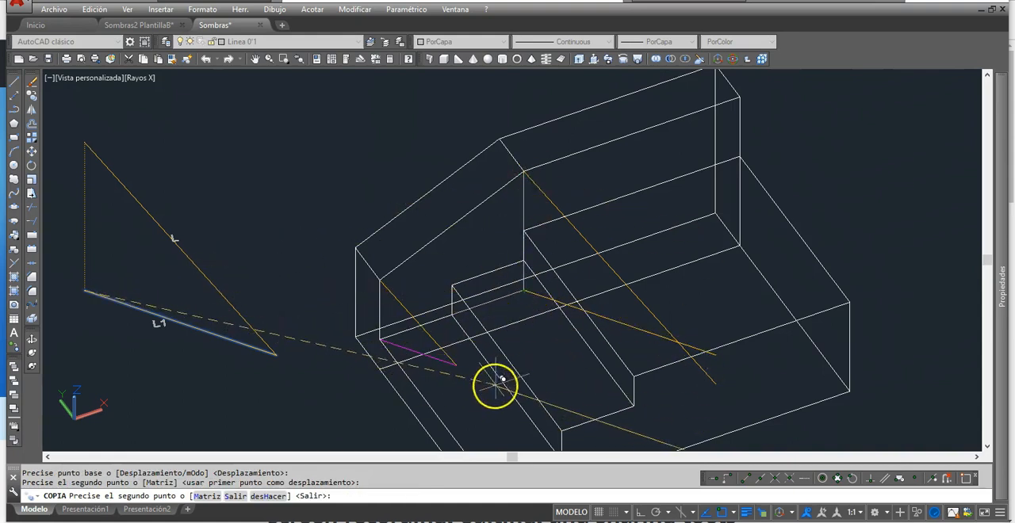
key("Escape")
key("Escape")
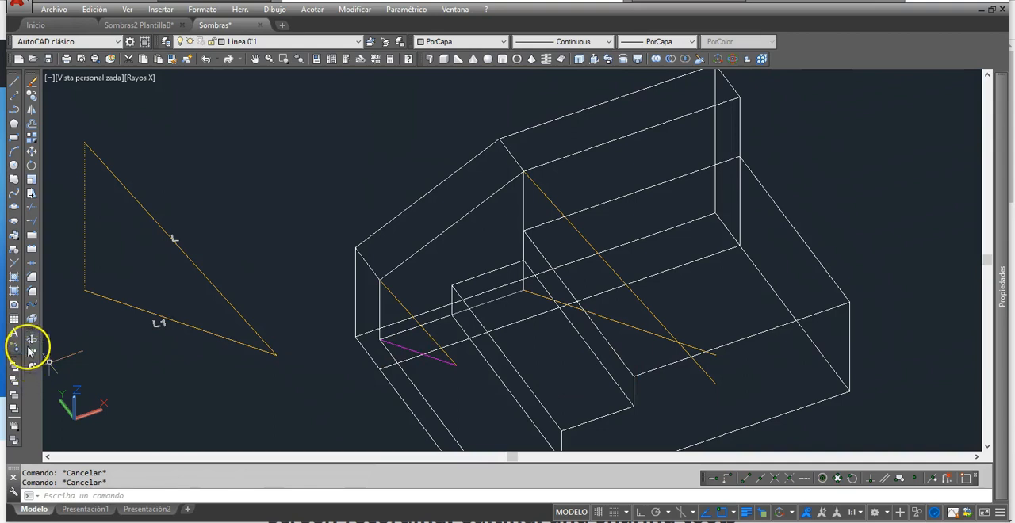
Step: Fillet the L and L1 rays of the bend corner with radius 0 so they end at their intersection
left_click(32, 304)
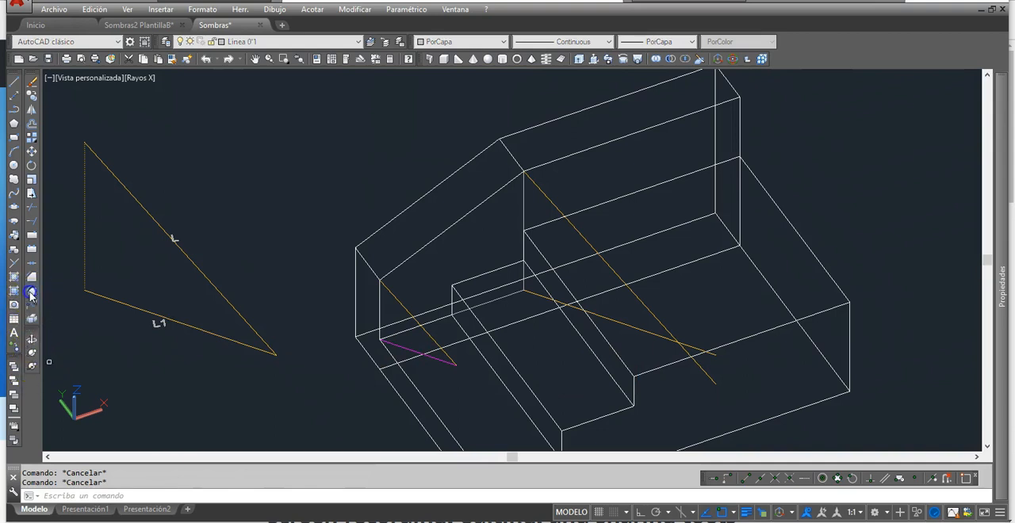
left_click(631, 325)
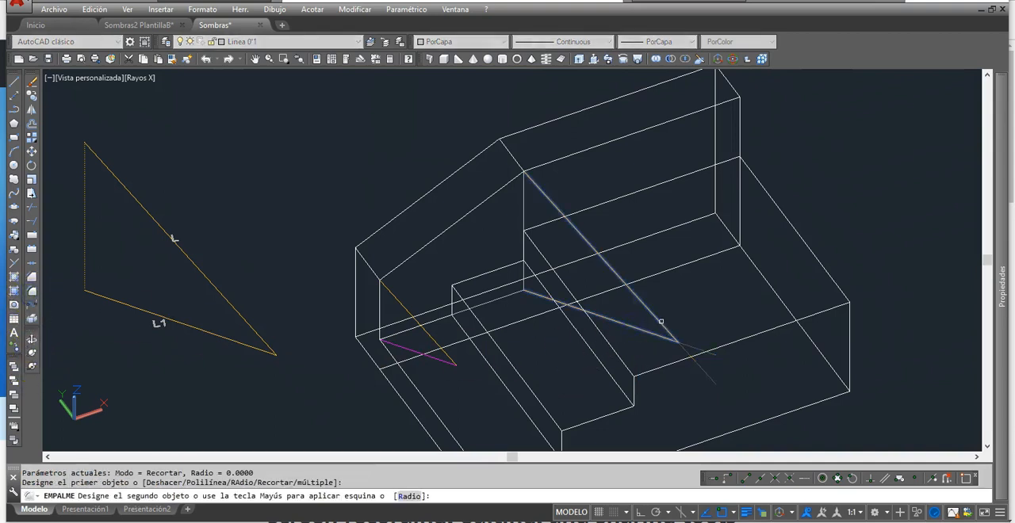
left_click(660, 321)
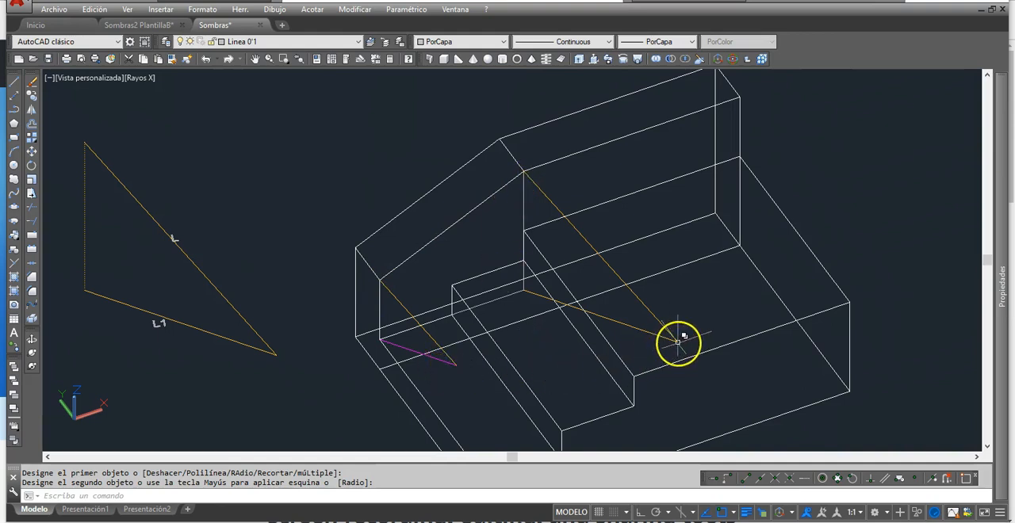
Step: Draw a line between the two ray intersections to project the shadow of the wall's sloping edge
left_click(14, 83)
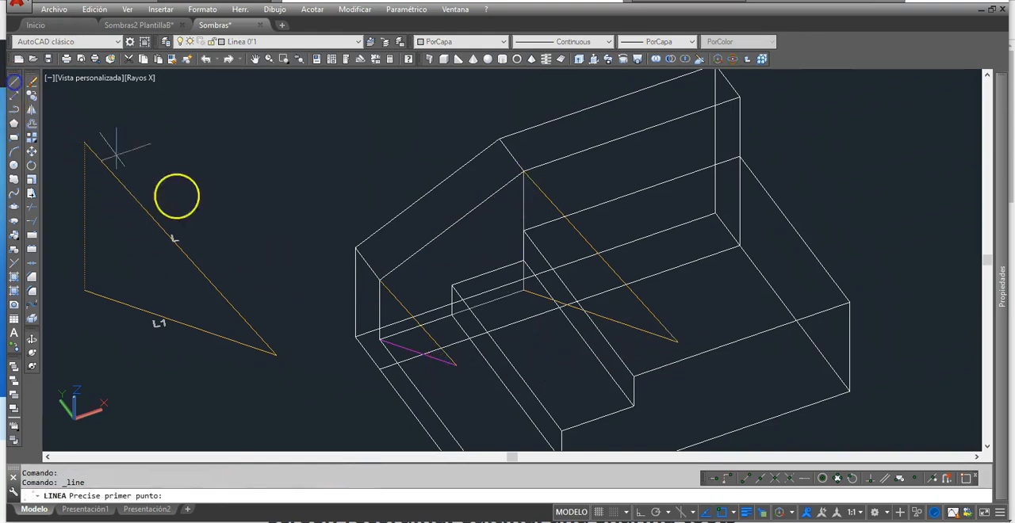
left_click(454, 365)
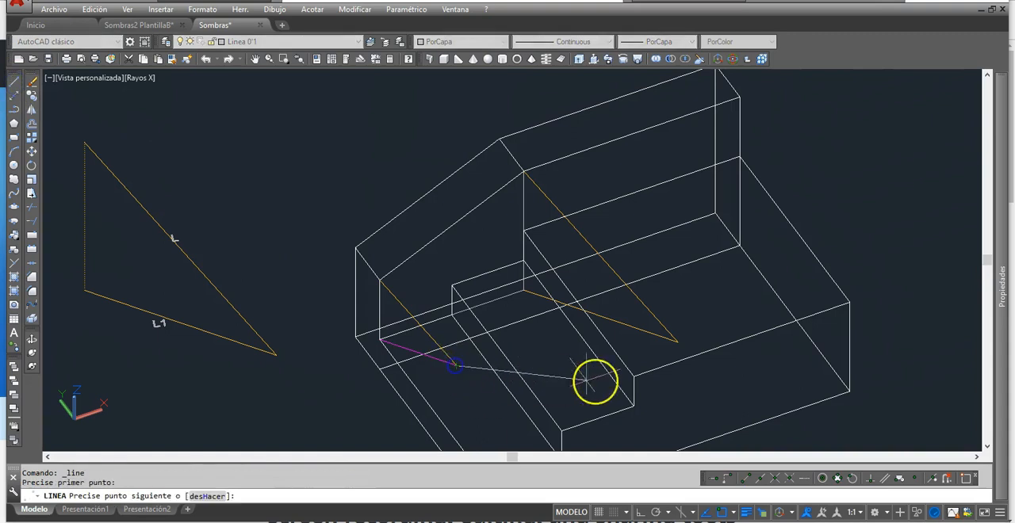
left_click(676, 341)
key("Return")
Step: Change the color of the line joining the two ray intersections to Magenta
left_click(566, 354)
left_click(503, 42)
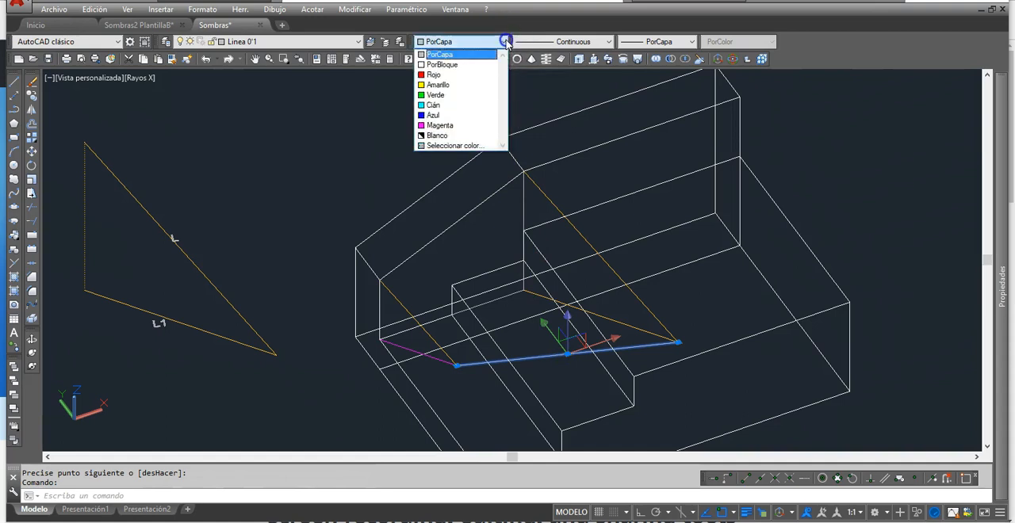
left_click(460, 136)
key("Escape")
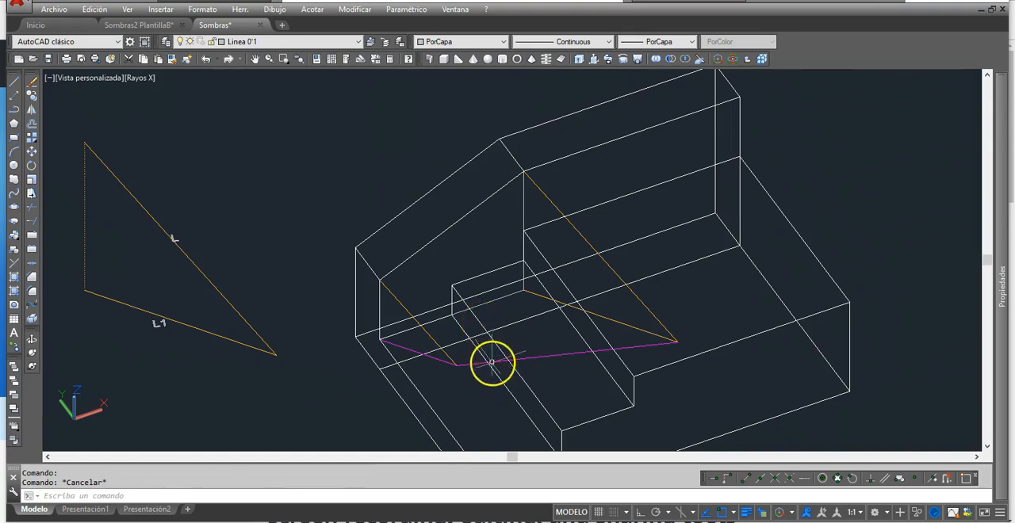
Step: Stretch the far end of the magenta joining line back to the foot edge of the lowest riser
left_click(565, 355)
left_click(678, 343)
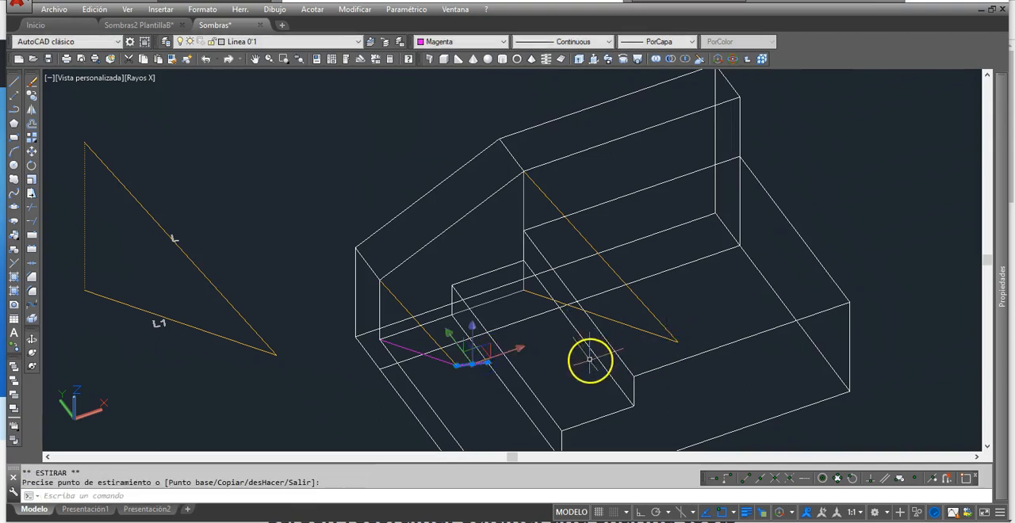
key("Escape")
key("Escape")
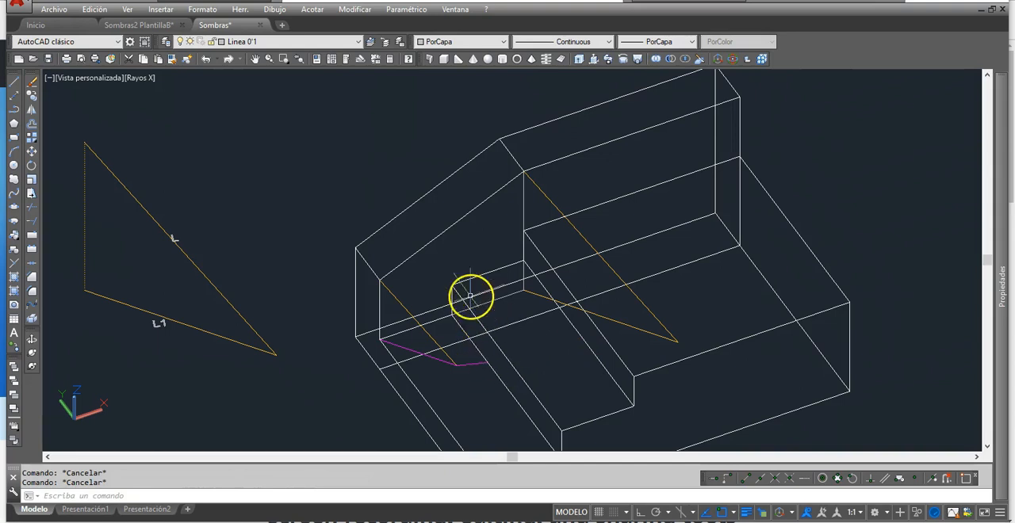
middle_click_drag(471, 295, 457, 284)
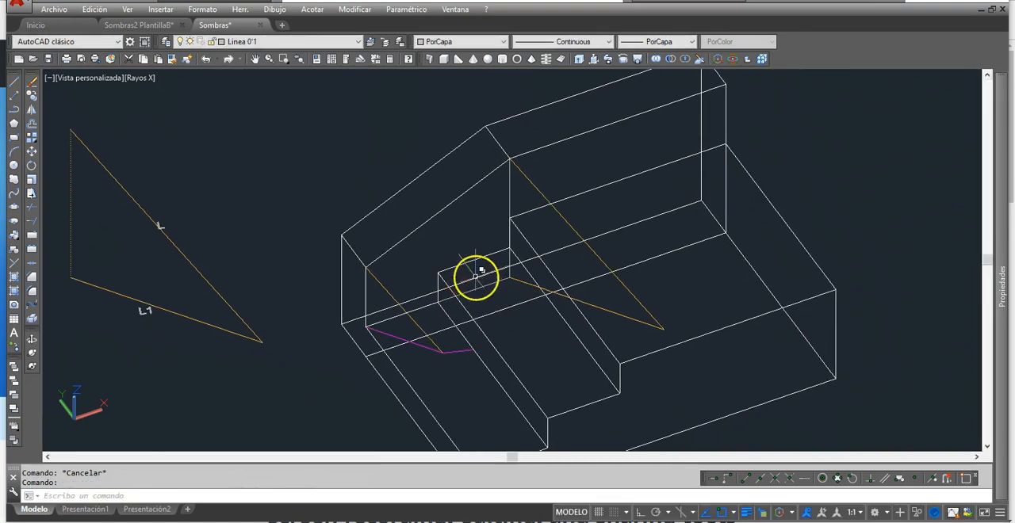
Step: Draw a vertical line from the lowest riser's upper corner at the wall up to the wall's sloping edge
scroll(475, 278, "up", 2)
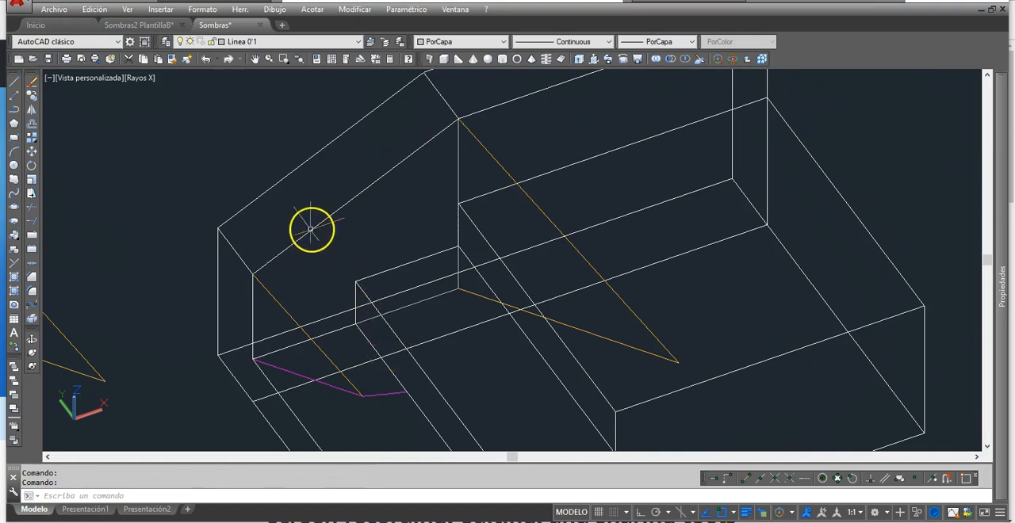
mouse_move(379, 177)
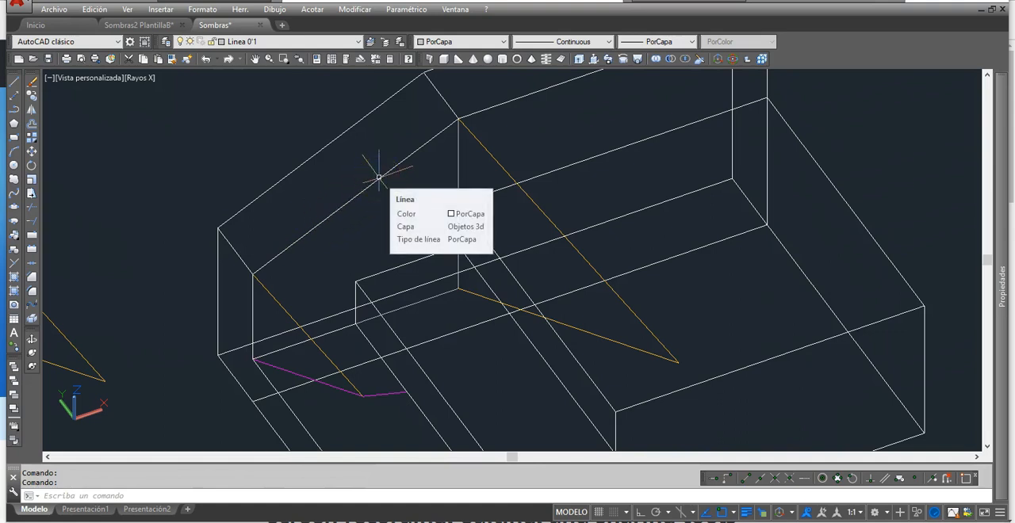
left_click(15, 81)
left_click(356, 282)
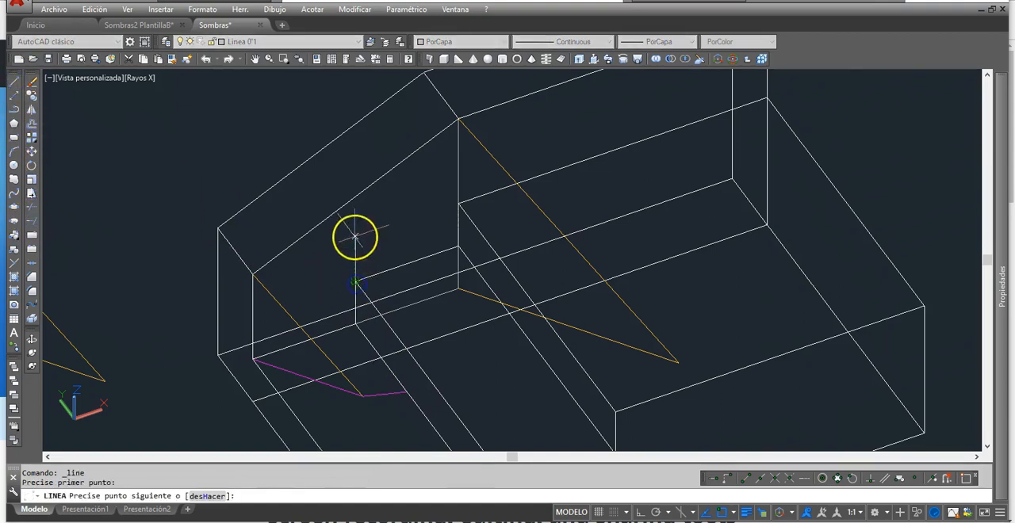
left_click(356, 197)
right_click(361, 150)
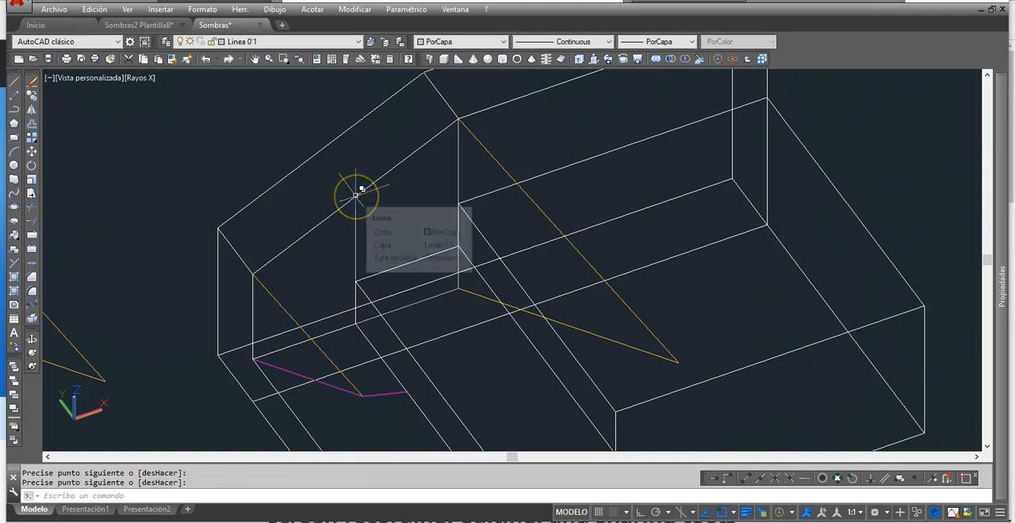
Step: Draw a line from the shadow's endpoint on the lowest riser's foot edge to the vertical line's top on the sloping edge
left_click(14, 80)
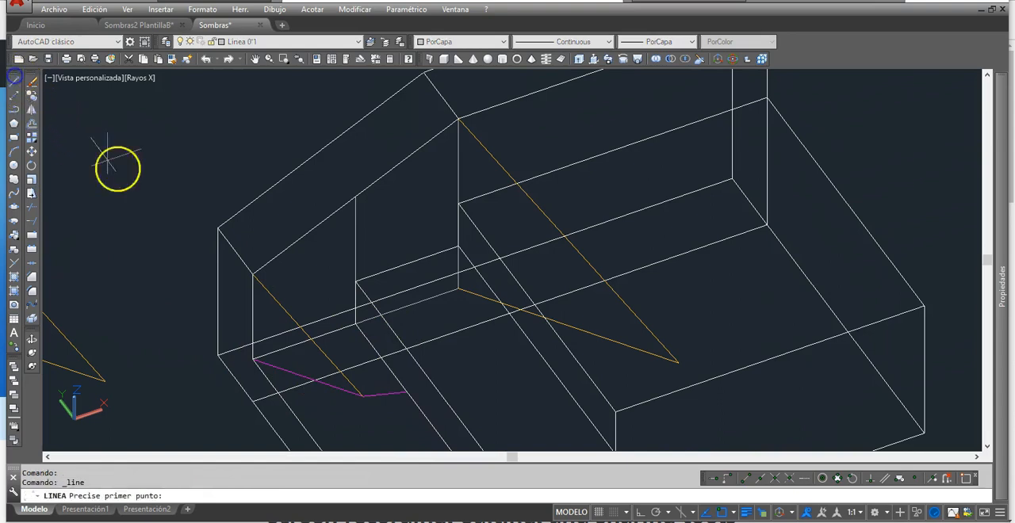
left_click(406, 391)
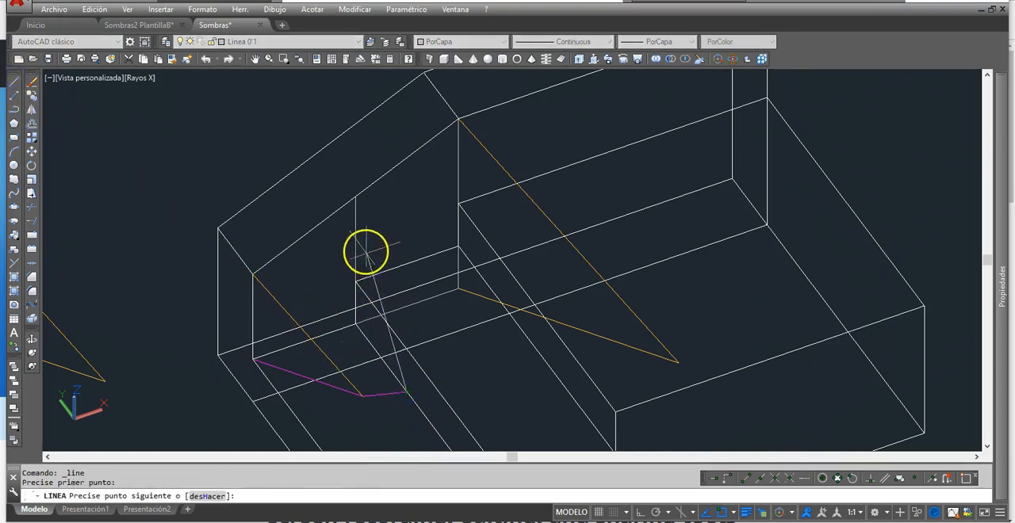
left_click(356, 198)
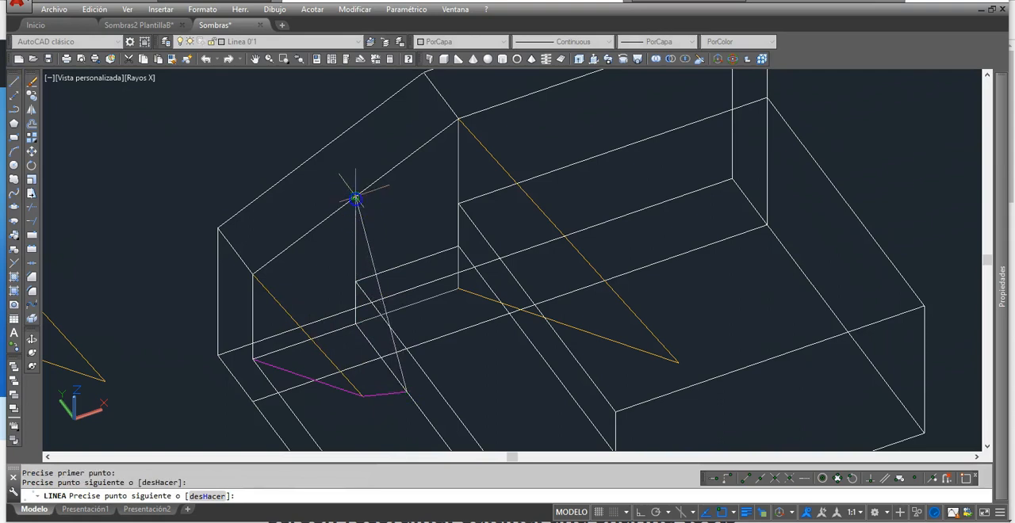
right_click(376, 218)
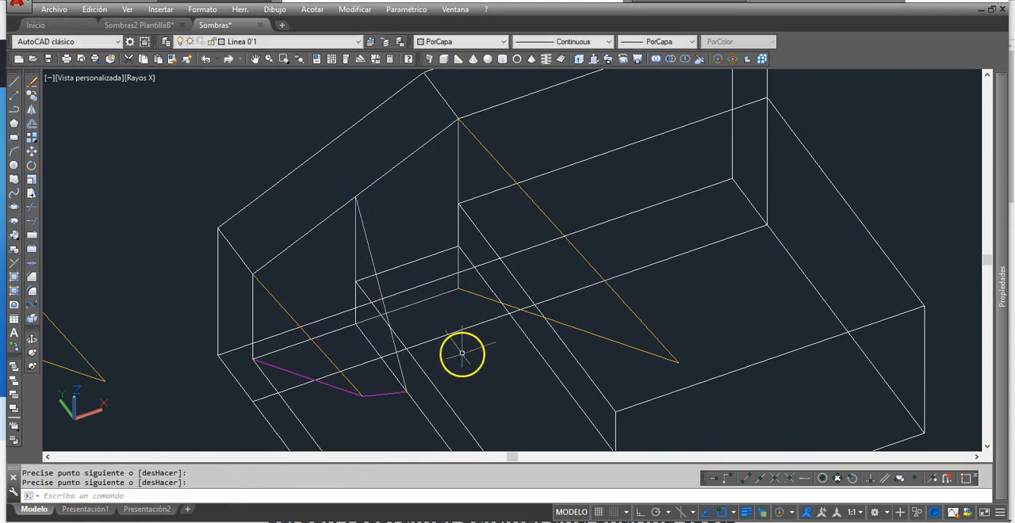
Step: Change the color of the line rising from the riser's foot edge to the sloping edge to Magenta
left_click(419, 390)
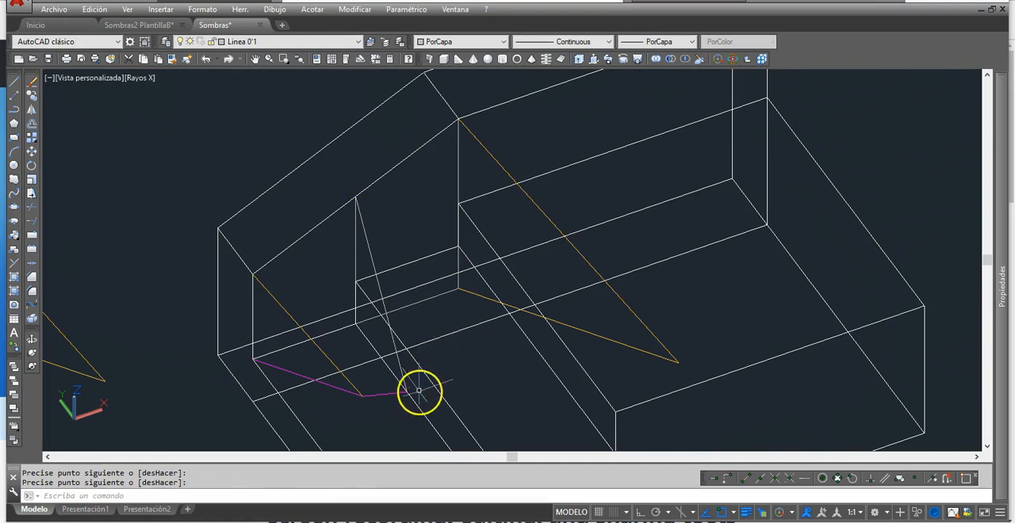
key("Return")
left_click(371, 258)
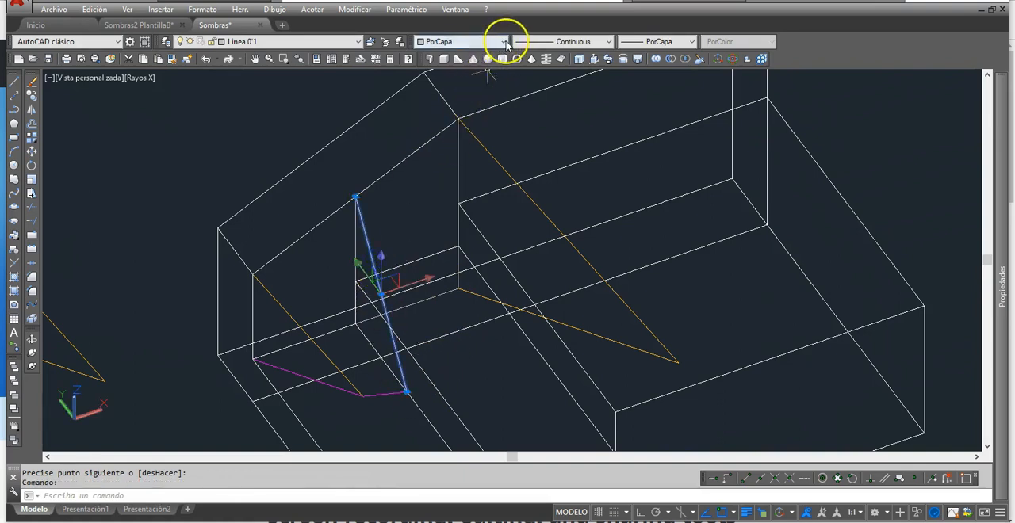
left_click(504, 41)
left_click(466, 112)
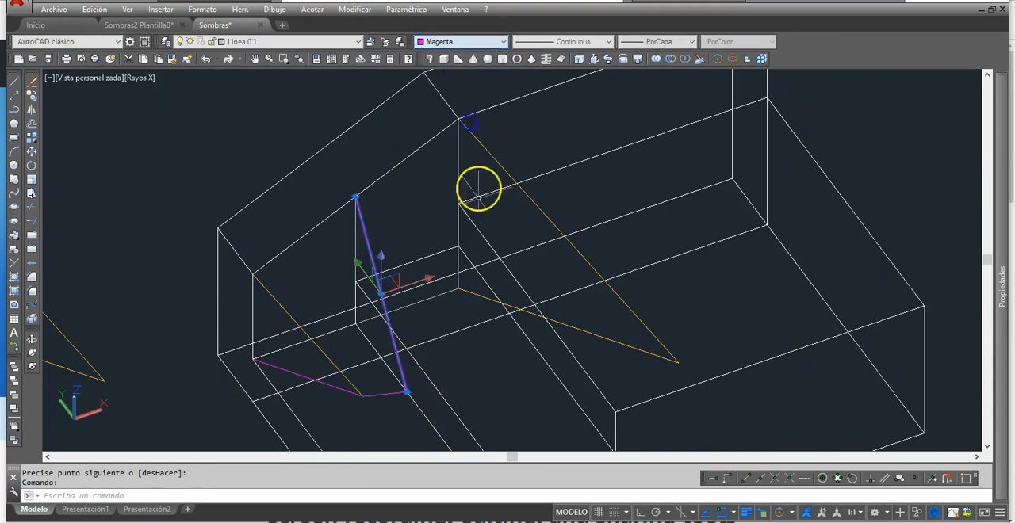
key("Escape")
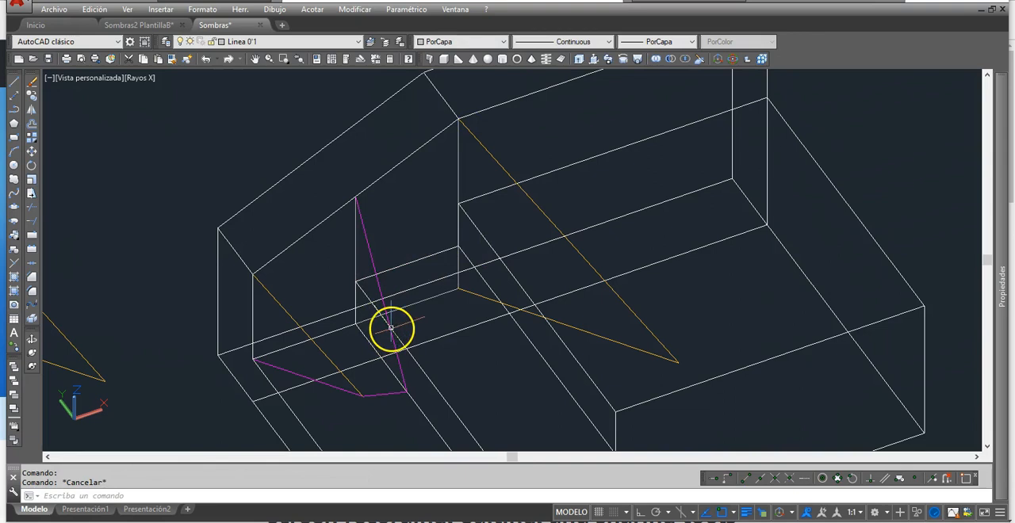
Step: Stretch the upper end of the magenta riser line back to the top edge of the lowest riser
left_click(368, 239)
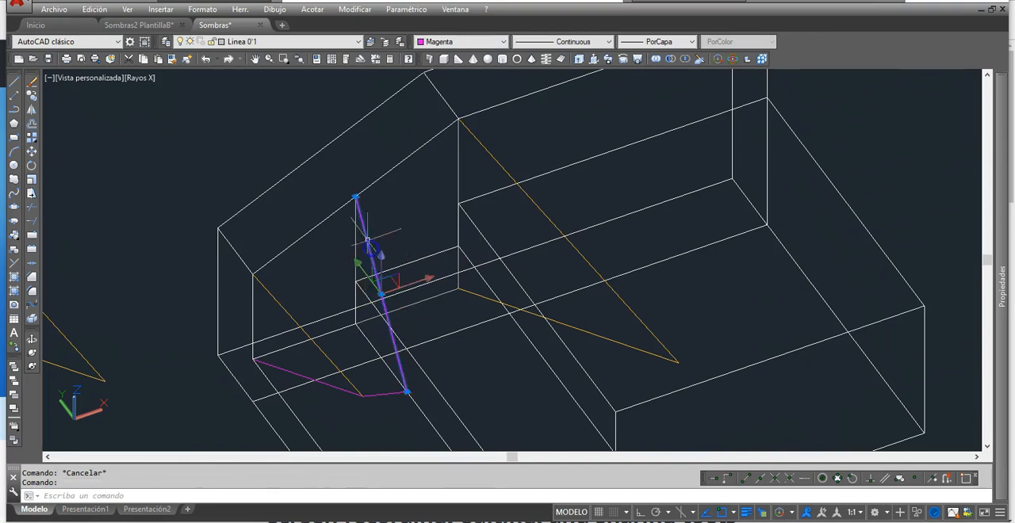
left_click(356, 196)
left_click(394, 329)
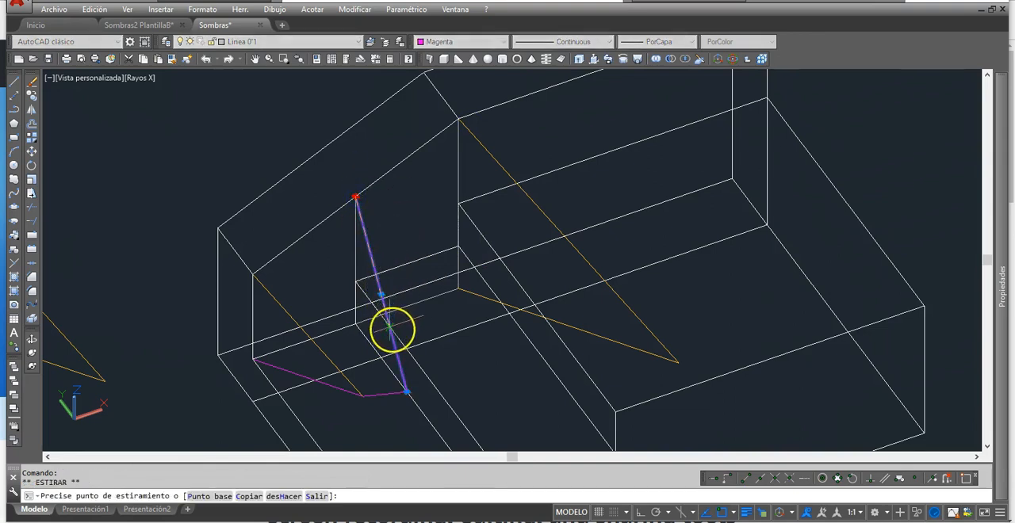
key("Escape")
Step: Copy the short magenta shadow line before the lowest riser so it starts where the riser shadow meets the riser's top edge
middle_click_drag(463, 363, 459, 319)
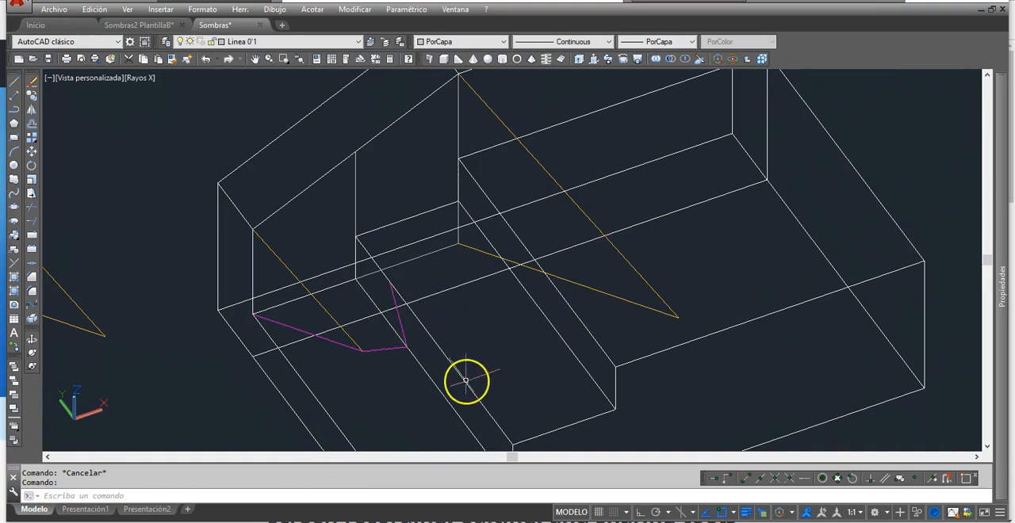
middle_click_drag(343, 237, 318, 268)
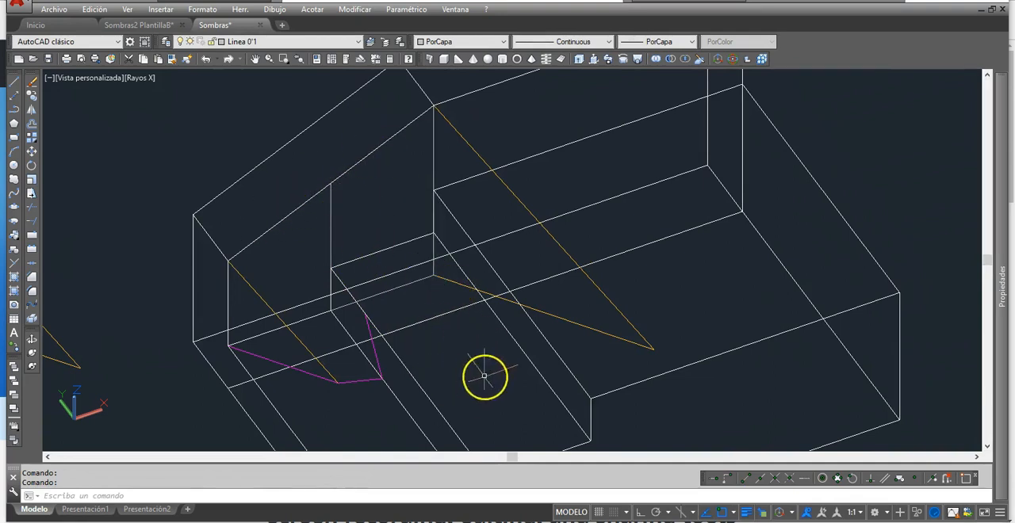
middle_click_drag(483, 368, 481, 334)
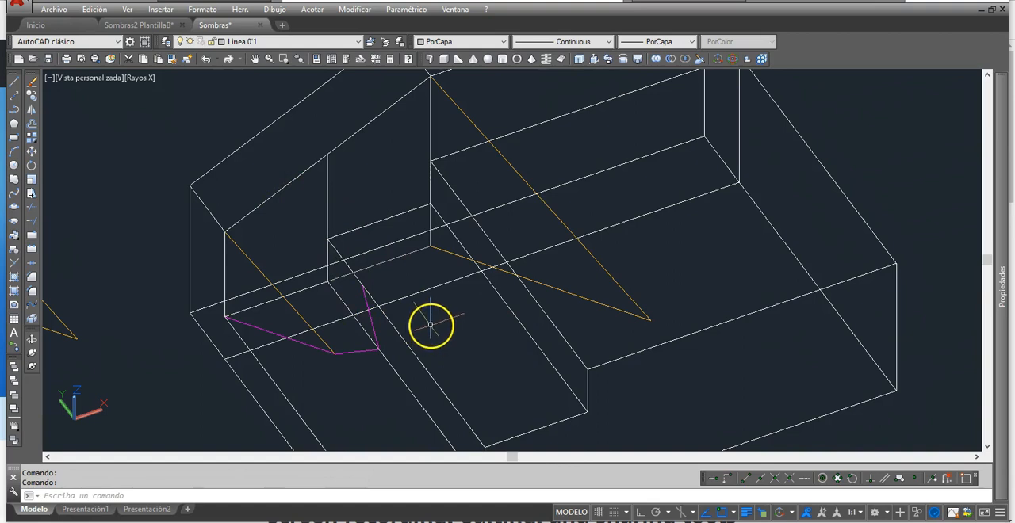
left_click(30, 96)
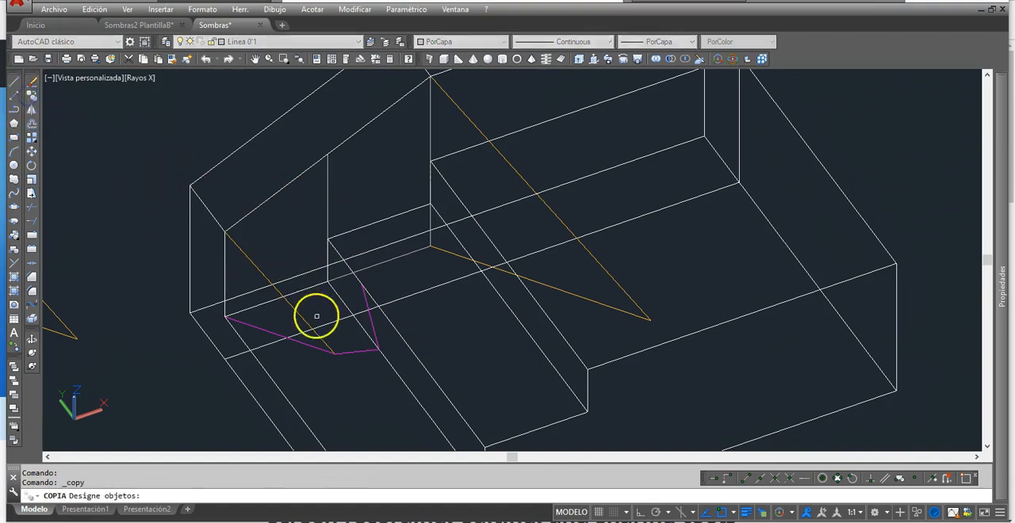
key("Return")
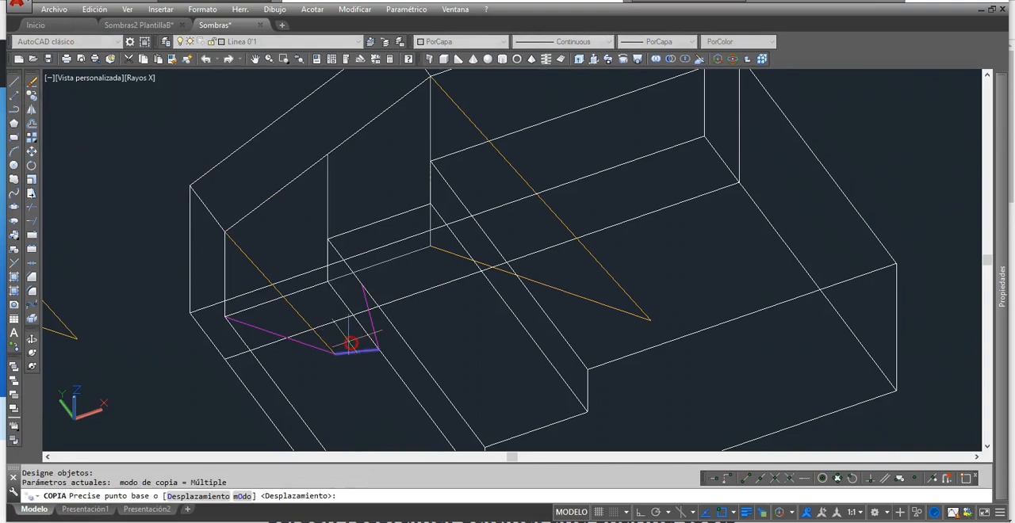
left_click(335, 354)
left_click(362, 286)
left_click(362, 285)
right_click(426, 284)
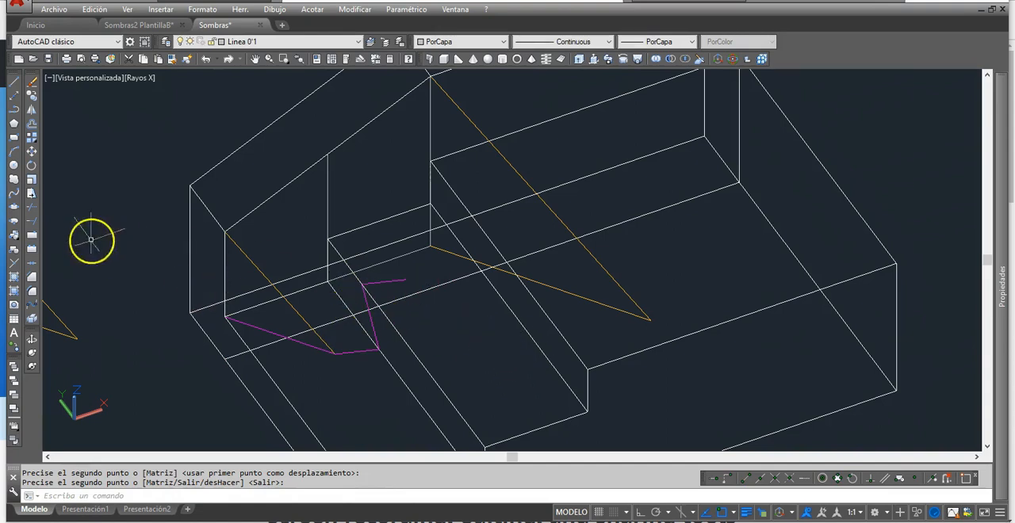
Step: Extend the copied magenta tread line to the foot edge of the second riser
left_click(32, 223)
left_click(507, 304)
right_click(435, 321)
left_click(399, 281)
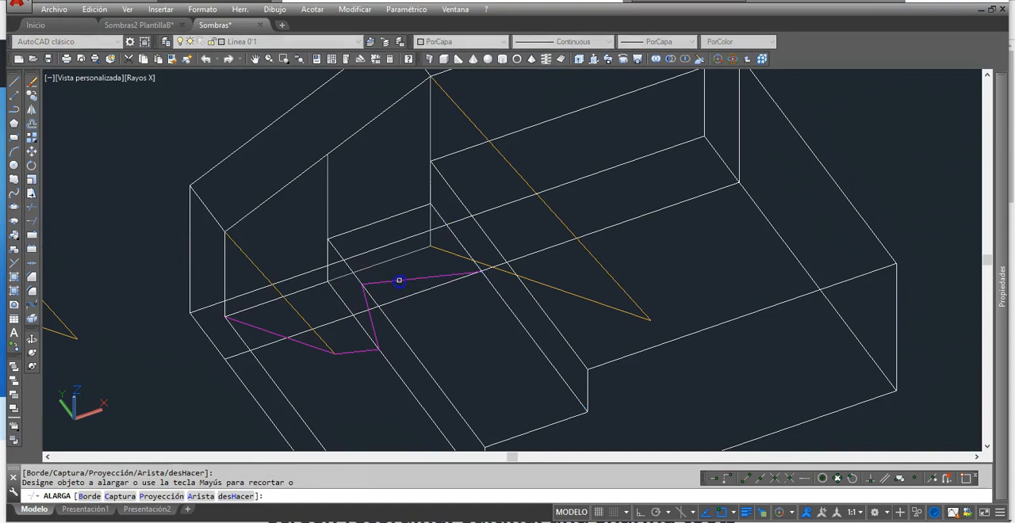
left_click(373, 279)
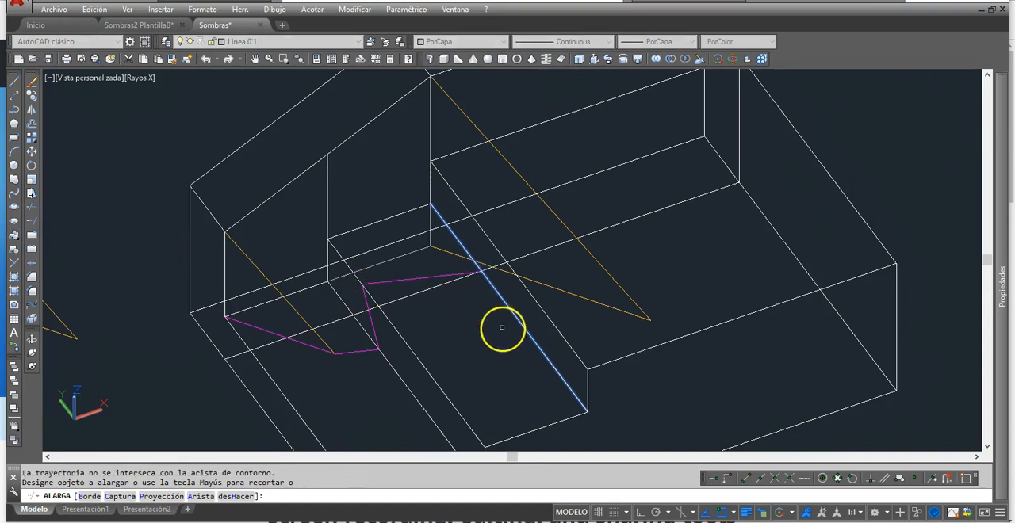
key("Escape")
Step: Copy the magenta shadow line of the lowest riser from its lower end to the tread shadow's end on the second riser's foot edge
scroll(494, 272, "up", 5)
scroll(453, 203, "down", 2)
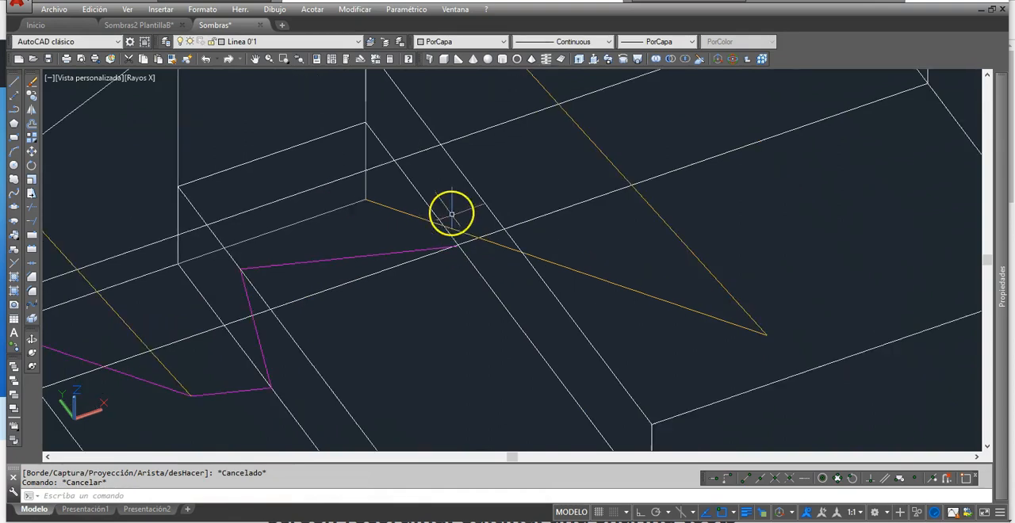
middle_click_drag(422, 294, 461, 285)
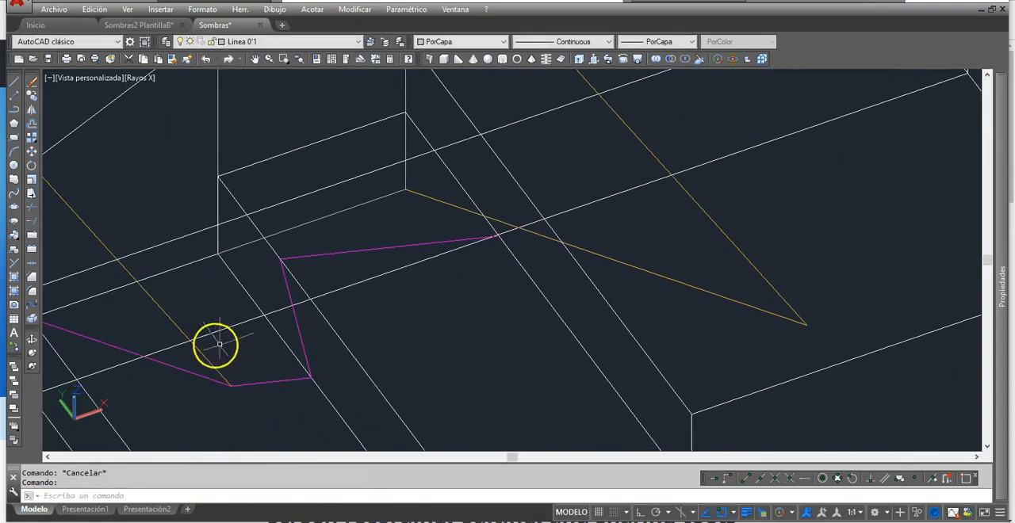
middle_click_drag(317, 283, 370, 321)
scroll(370, 321, "down", 2)
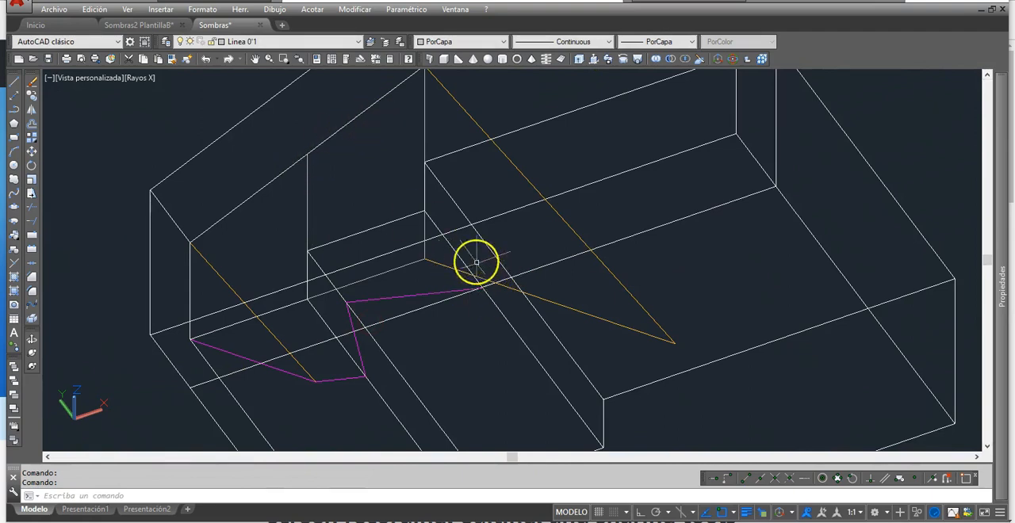
left_click(31, 95)
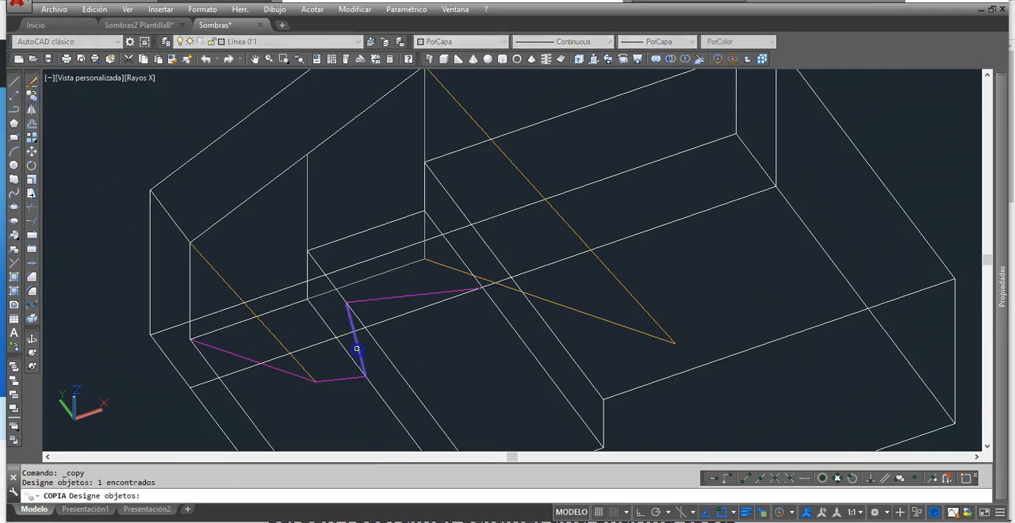
key("Return")
left_click(364, 378)
scroll(491, 286, "up", 5)
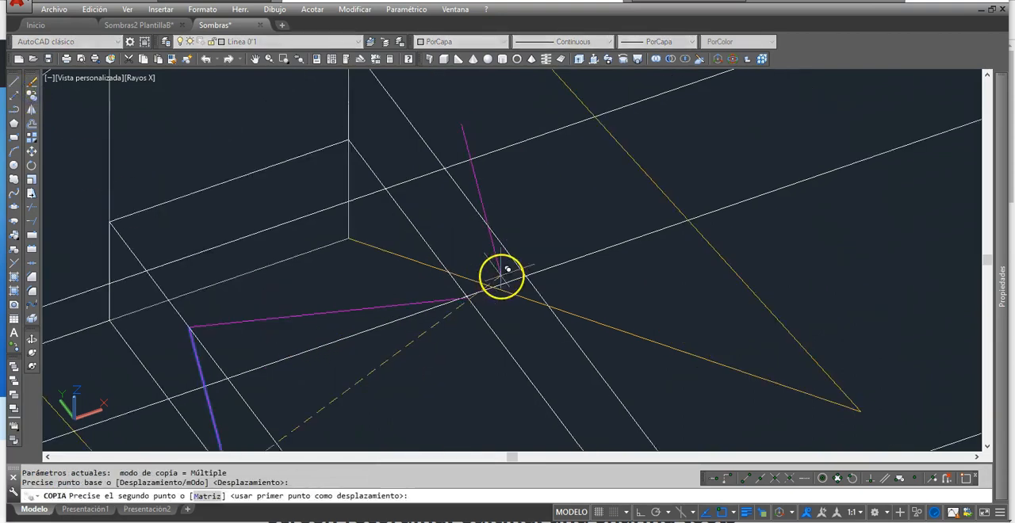
left_click(437, 315)
right_click(463, 269)
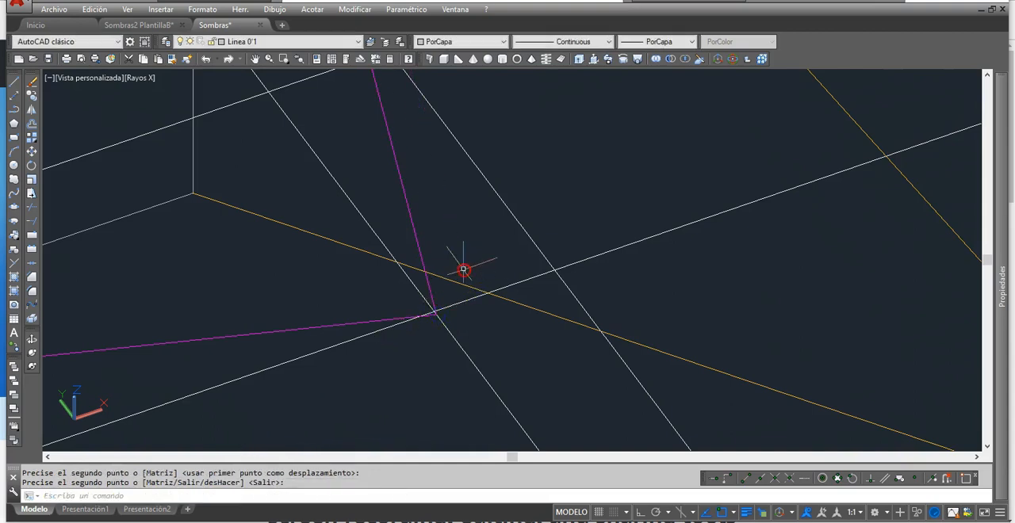
Step: Copy the magenta tread shadow line from its start to the upper end of the second riser's shadow line
scroll(464, 270, "down", 2)
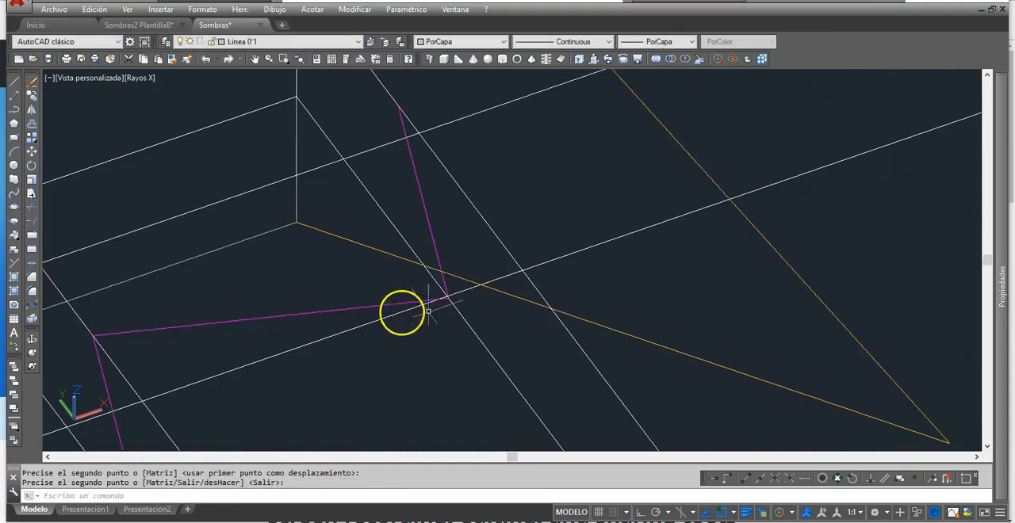
scroll(444, 330, "down", 2)
right_click(431, 296)
scroll(423, 281, "down", 3)
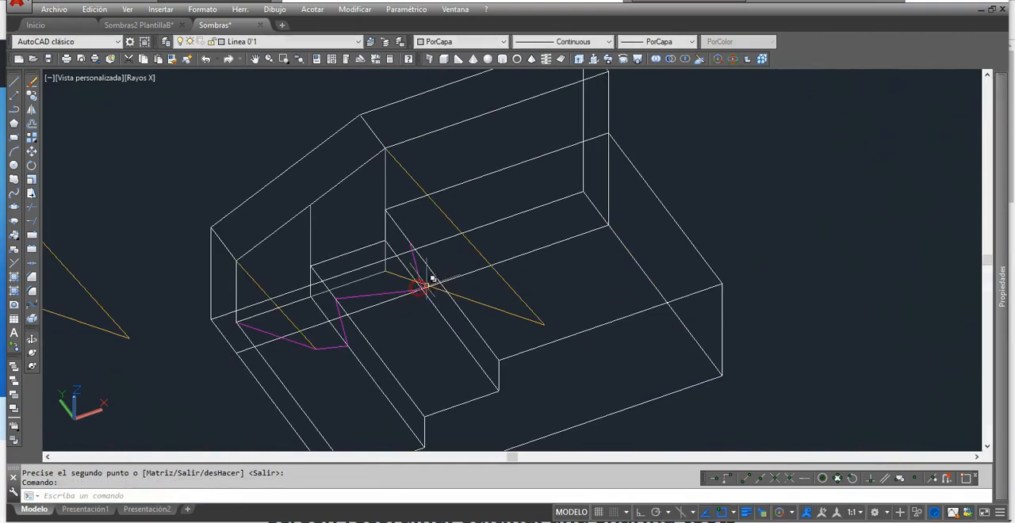
scroll(386, 287, "down", 1)
right_click(386, 287)
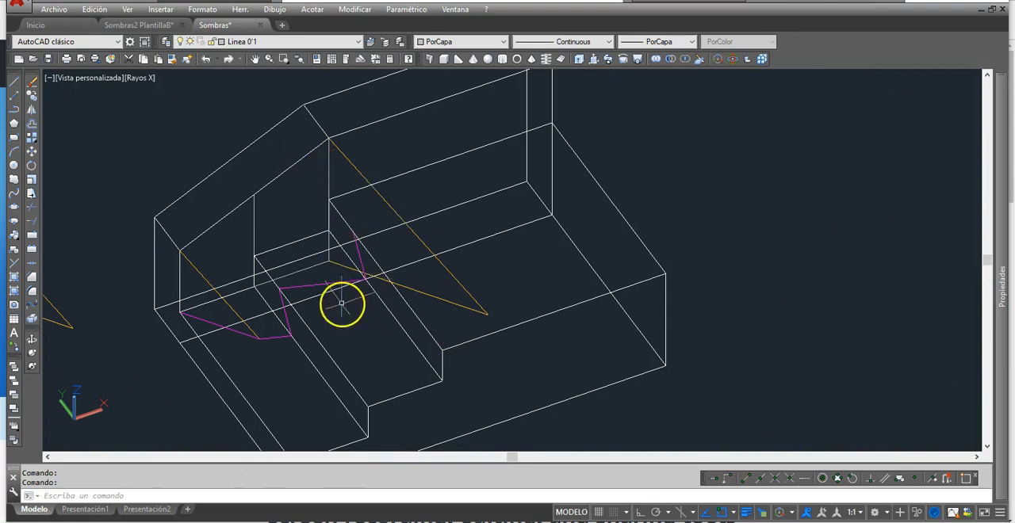
left_click(30, 95)
left_click(309, 286)
key("Return")
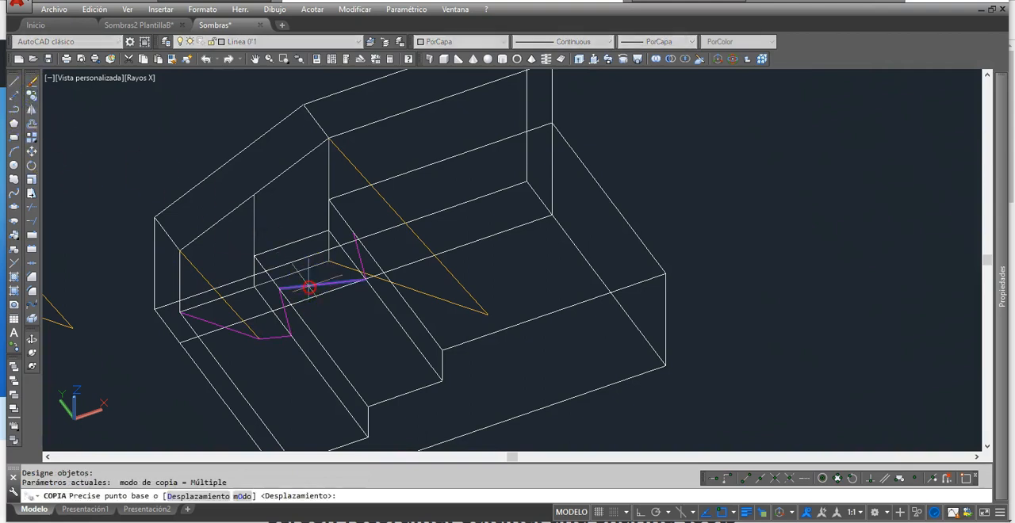
left_click(279, 288)
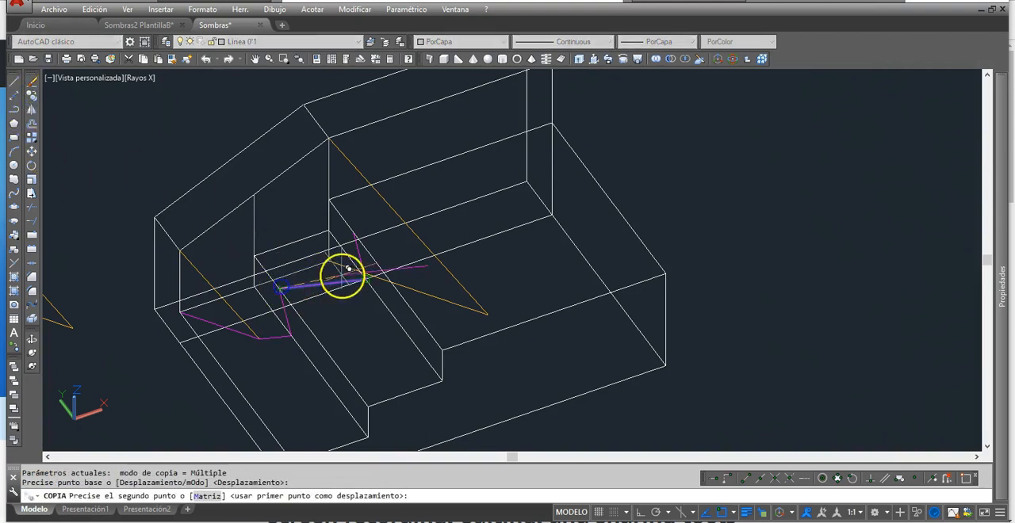
left_click(382, 229)
key("Return")
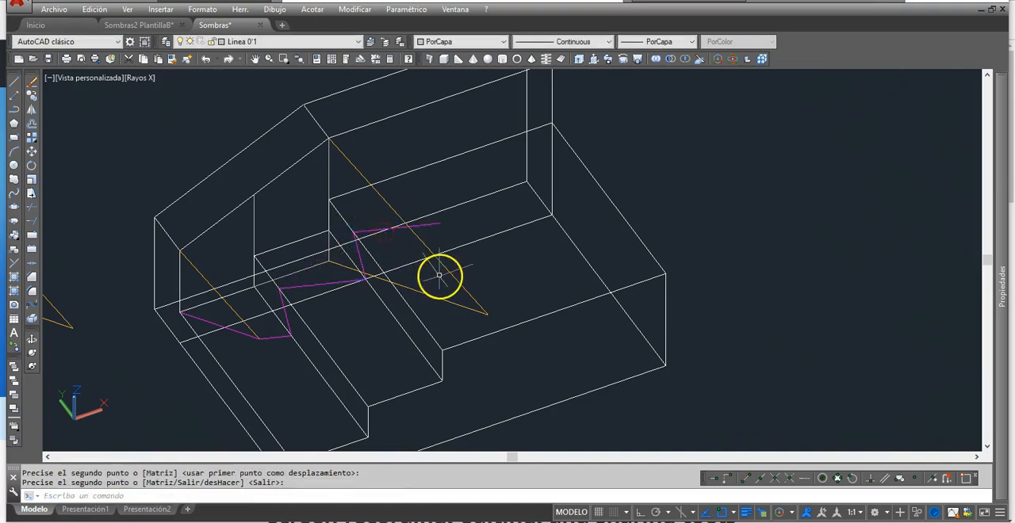
scroll(409, 214, "up", 3)
key("Escape")
key("Escape")
scroll(460, 215, "down", 2)
middle_click_drag(494, 267, 478, 293)
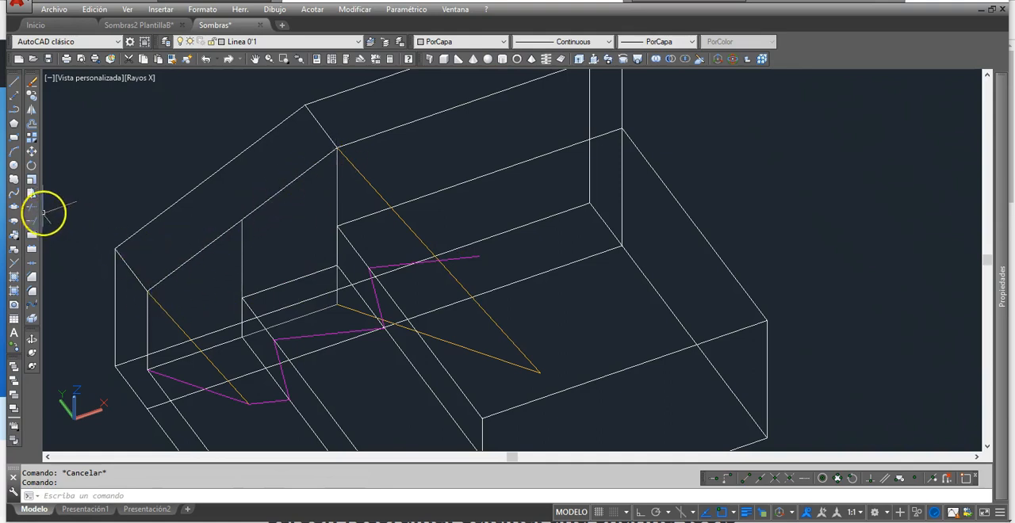
Step: Fillet the magenta shadow line on the highest tread with the light ray at radius 0 so both end where they meet
left_click(32, 293)
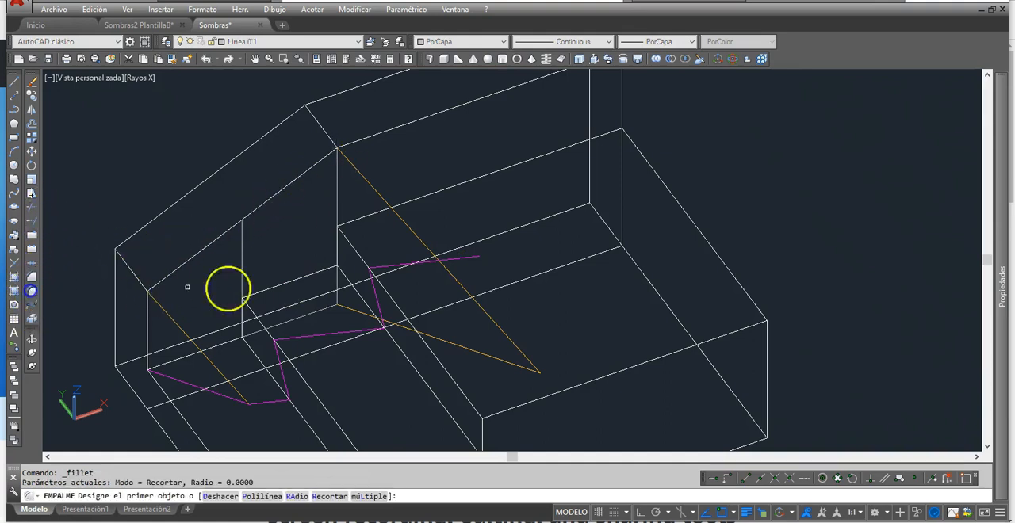
left_click(430, 261)
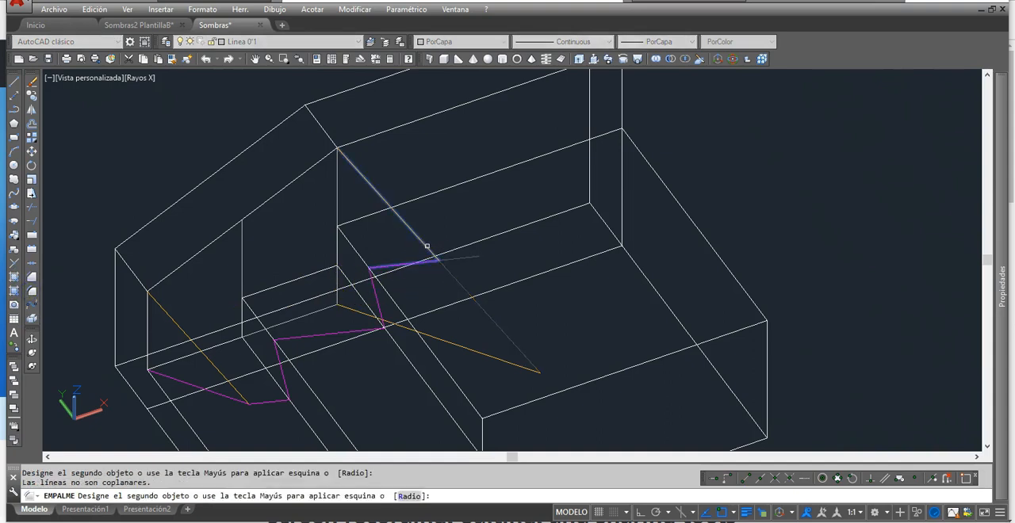
scroll(446, 263, "up", 3)
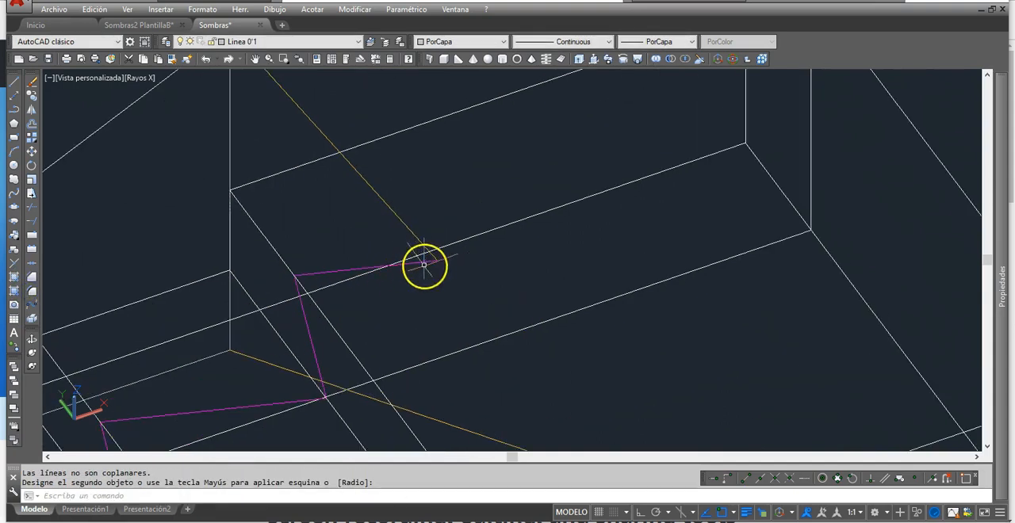
scroll(310, 174, "down", 2)
scroll(270, 274, "down", 2)
Step: Copy the wall's inner horizontal top edge from its upper sloping-wall corner to the meeting point of the light ray and tread shadow
middle_click_drag(320, 275, 280, 306)
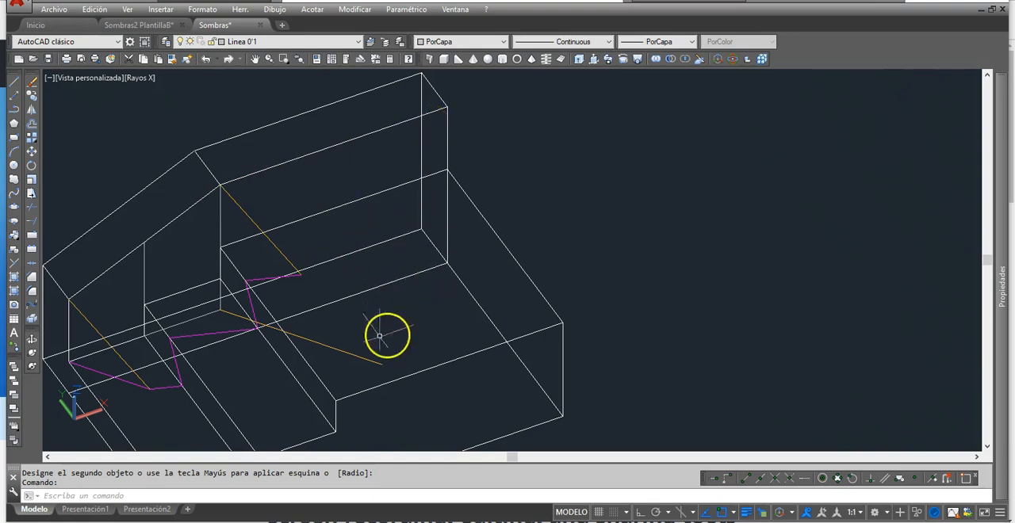
middle_click_drag(430, 275, 504, 251)
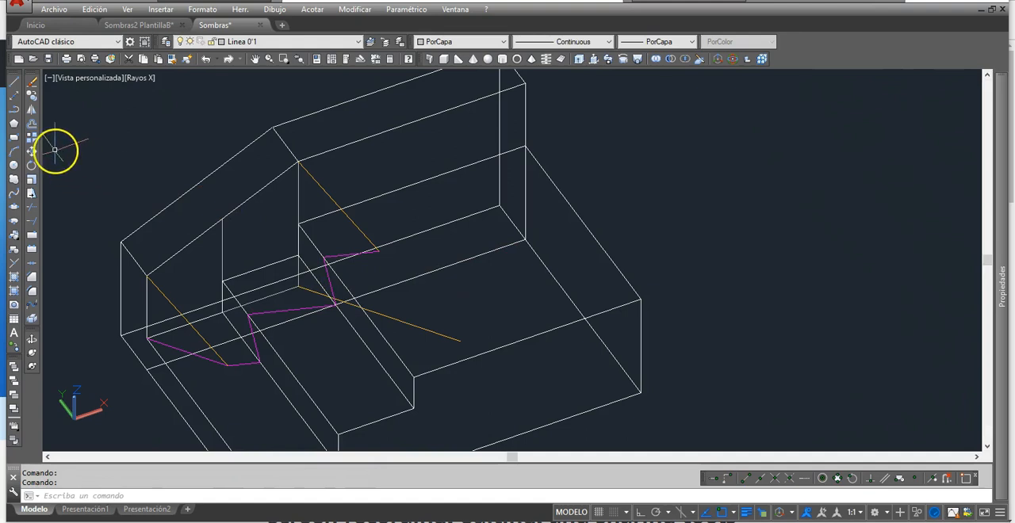
left_click(32, 95)
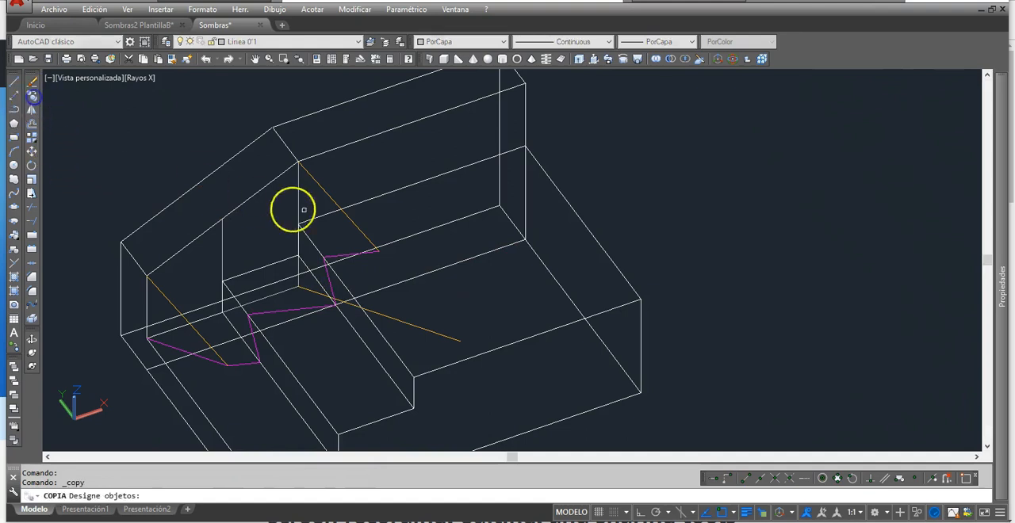
left_click(315, 155)
key("Return")
left_click(297, 161)
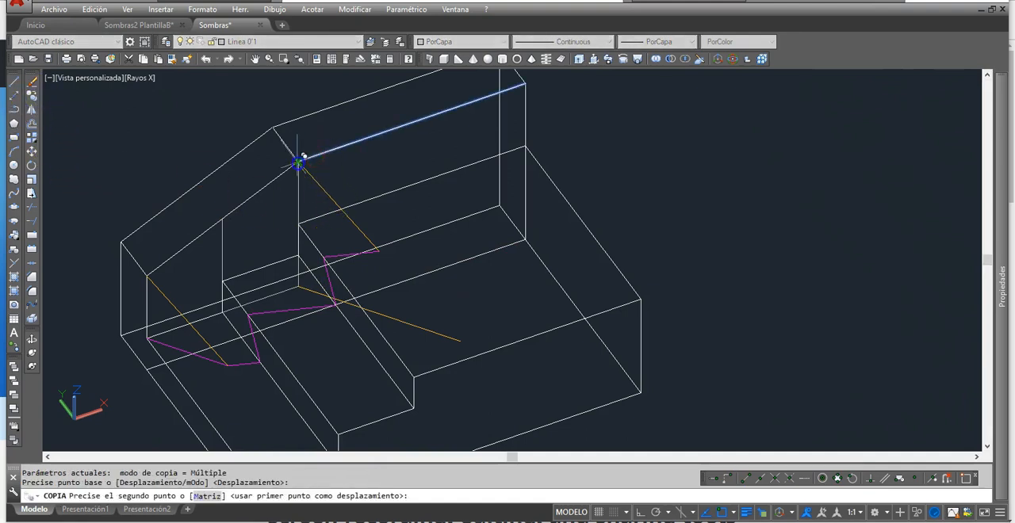
left_click(379, 251)
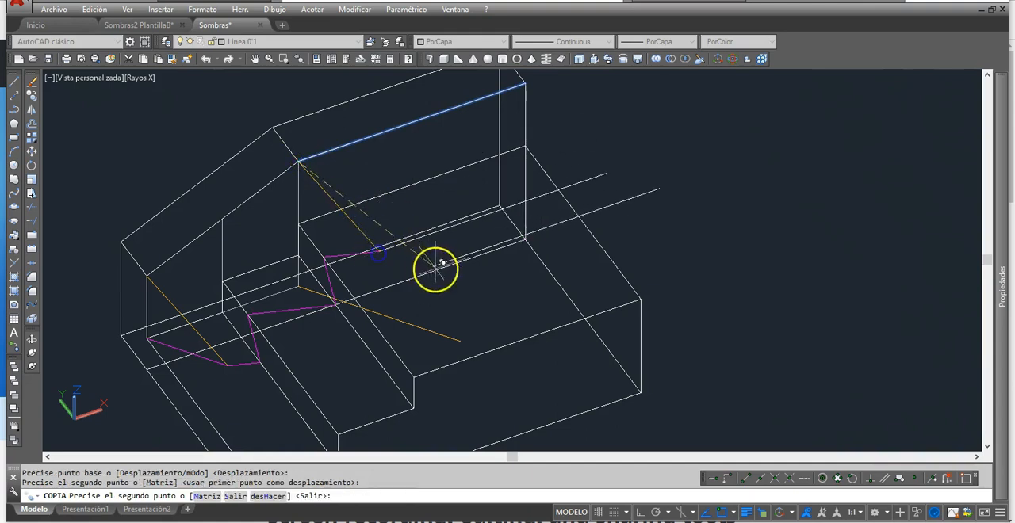
right_click(437, 272)
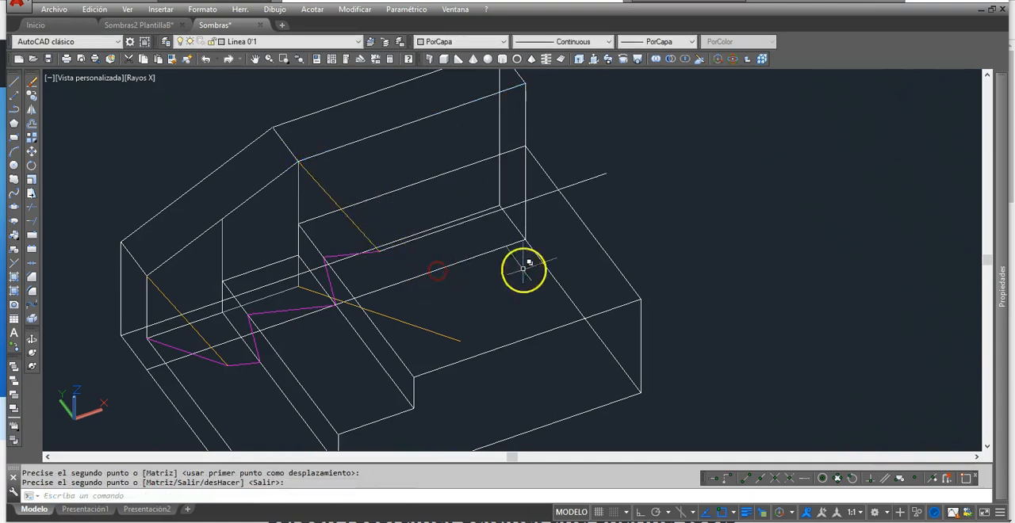
key("Return")
Step: Shorten the copied wall edge to the far side edge of the highest tread and set its color to Magenta
left_click(545, 193)
left_click(605, 173)
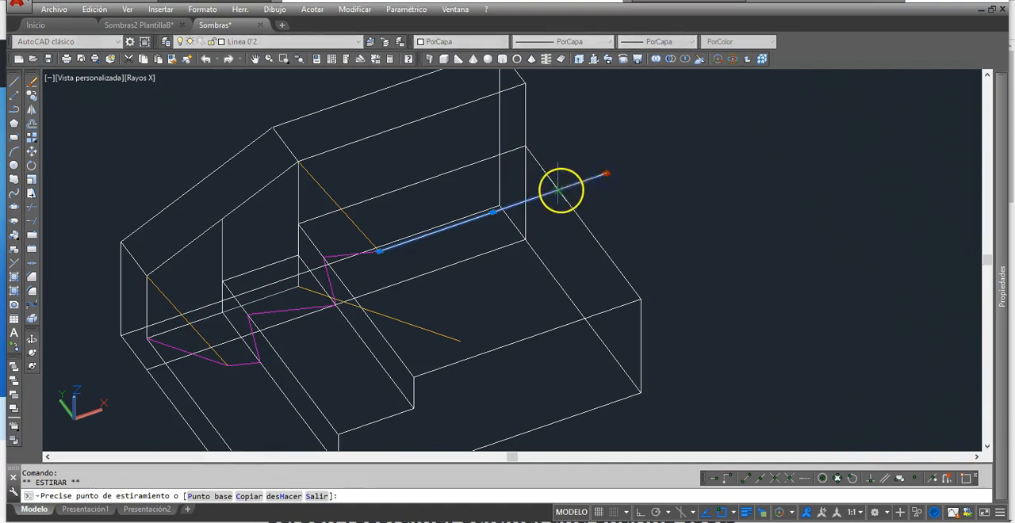
left_click(502, 43)
left_click(466, 130)
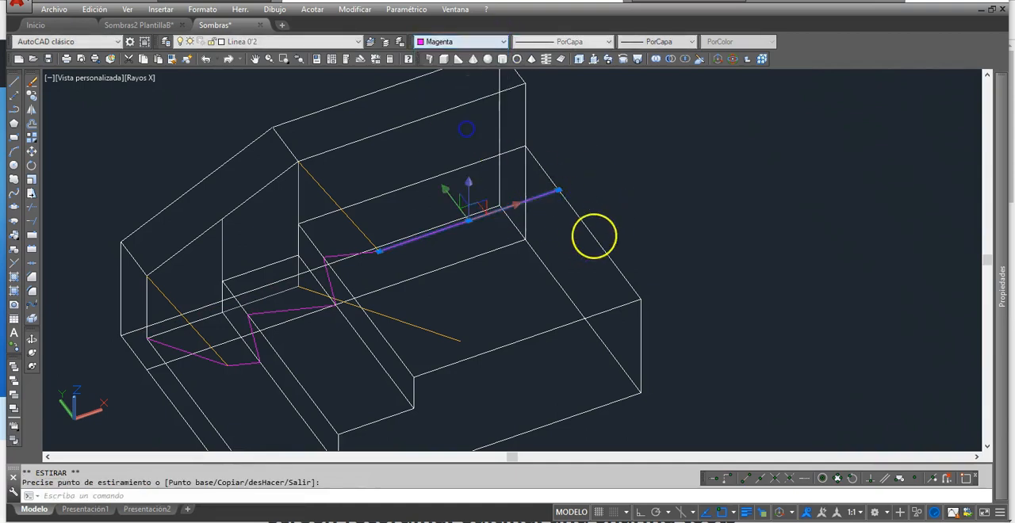
key("Escape")
Step: Copy light ray L from its upper end to the top front corner of the lowest step
mouse_move(607, 247)
middle_mouse_down()
mouse_move(605, 204)
mouse_move(569, 249)
middle_mouse_up()
scroll(605, 203, "down", 3)
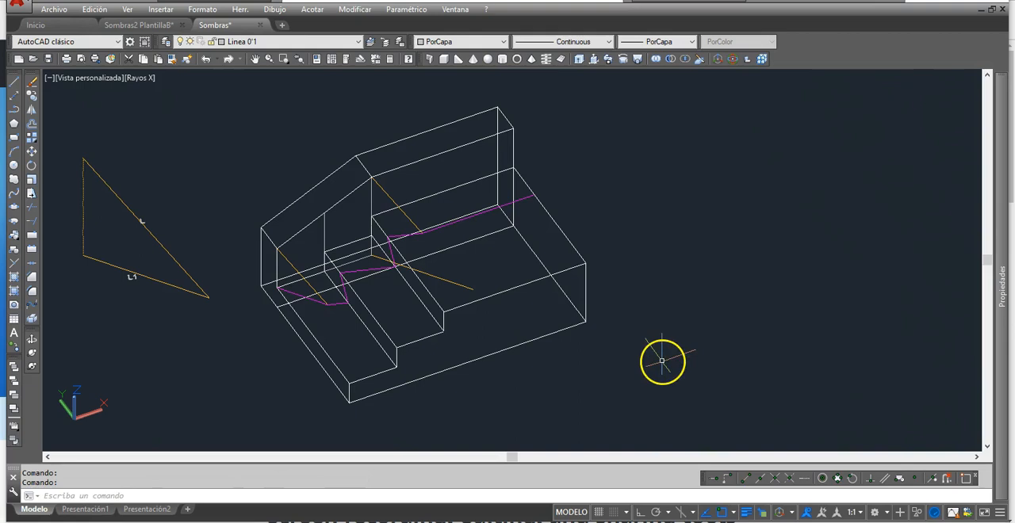
middle_click_drag(628, 336, 586, 348)
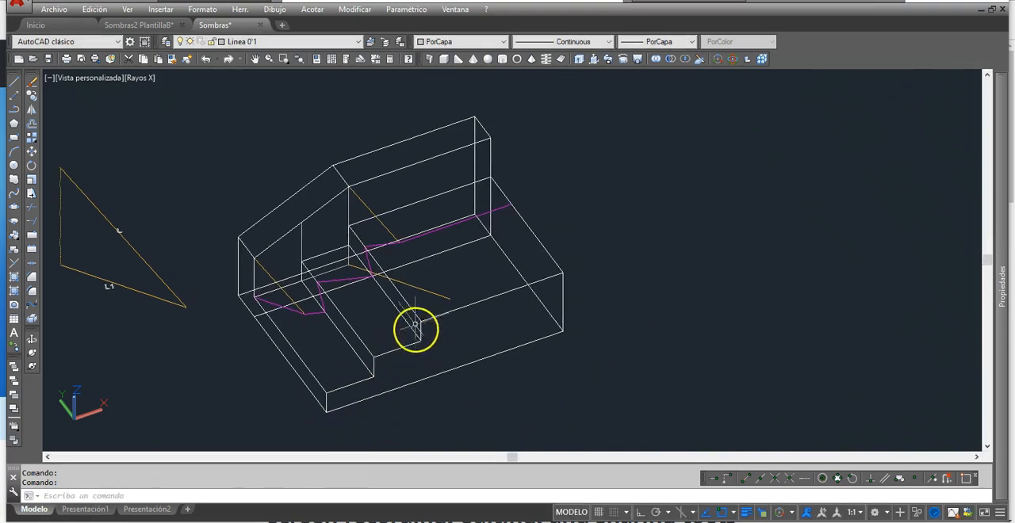
middle_click_drag(519, 349, 541, 310)
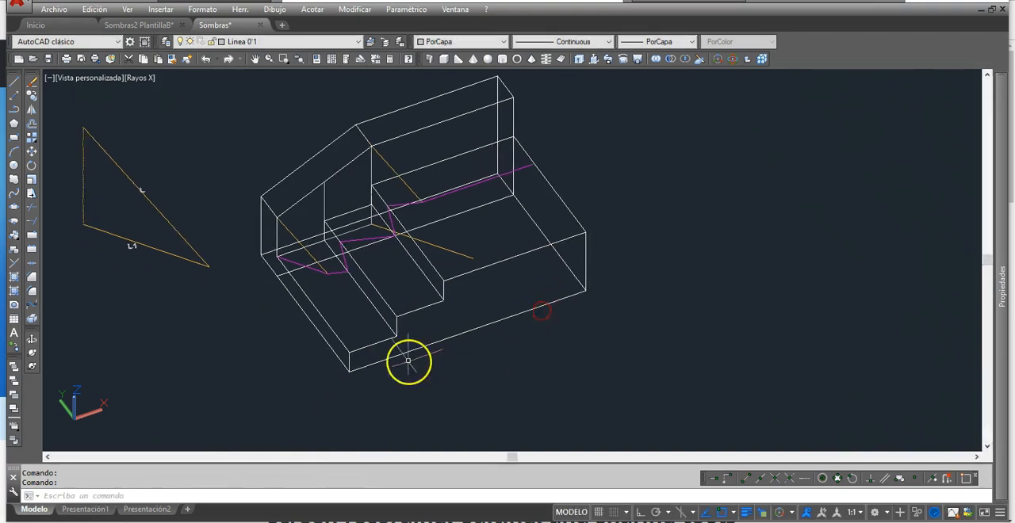
scroll(300, 276, "up", 2)
middle_click_drag(318, 286, 381, 274)
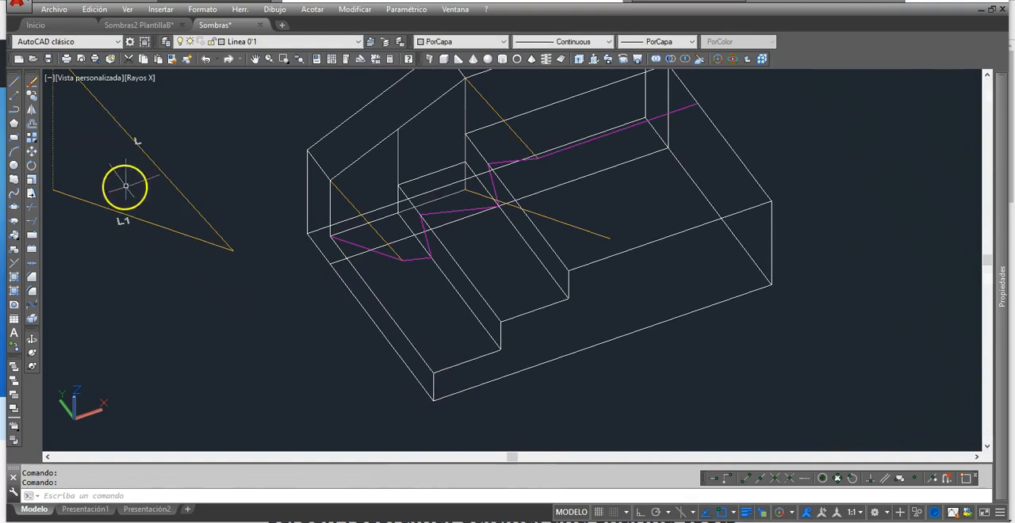
middle_click_drag(125, 186, 145, 210)
left_click(32, 96)
left_click(98, 102)
key("Return")
left_click(103, 100)
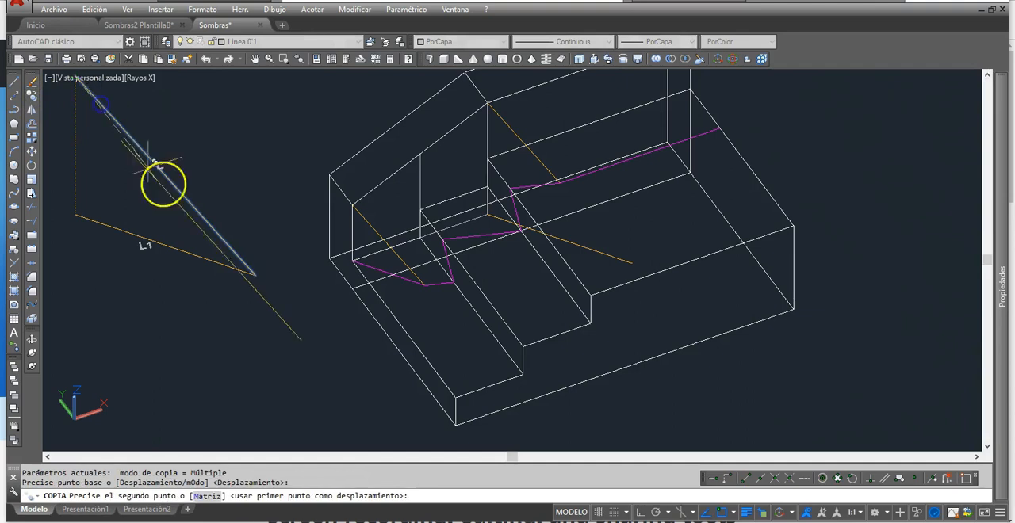
left_click(458, 404)
middle_click_drag(457, 404, 429, 268)
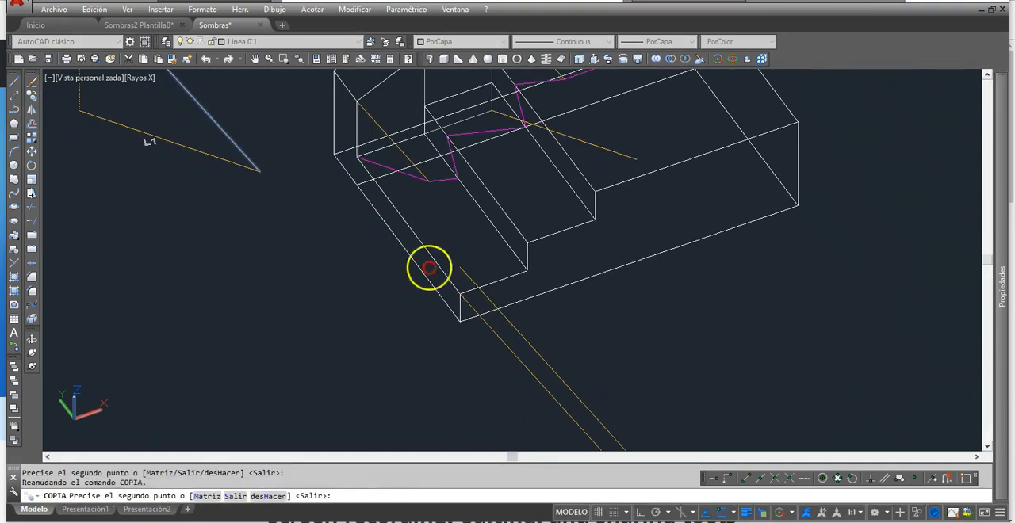
key("Return")
key("Return")
Step: Copy ray L1 from its start point to the base of the lowest step's front vertical edge
left_click(179, 146)
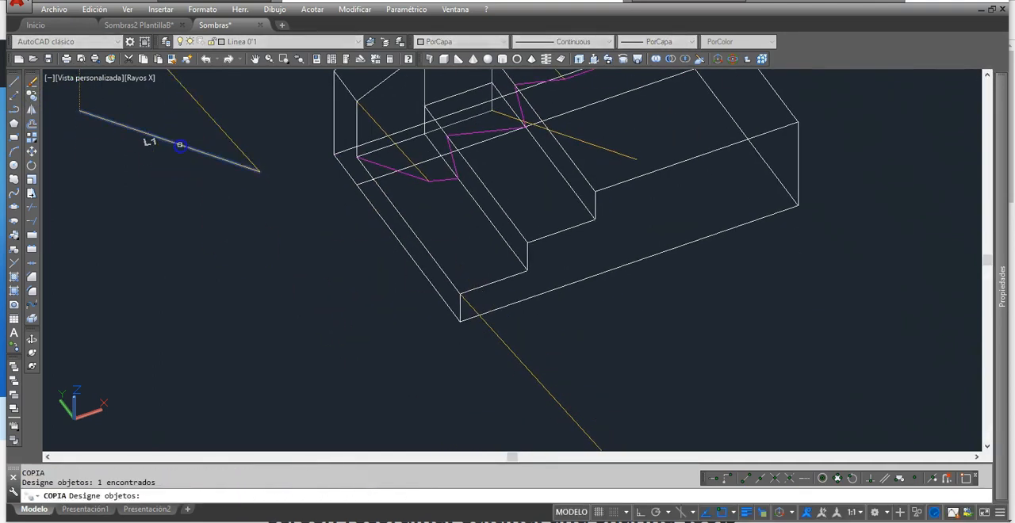
key("Return")
left_click(80, 111)
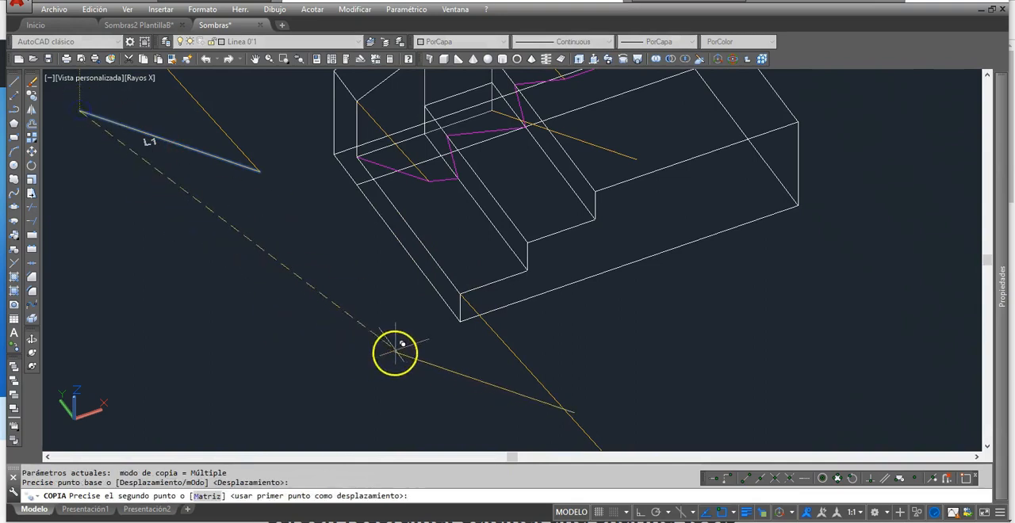
left_click(462, 323)
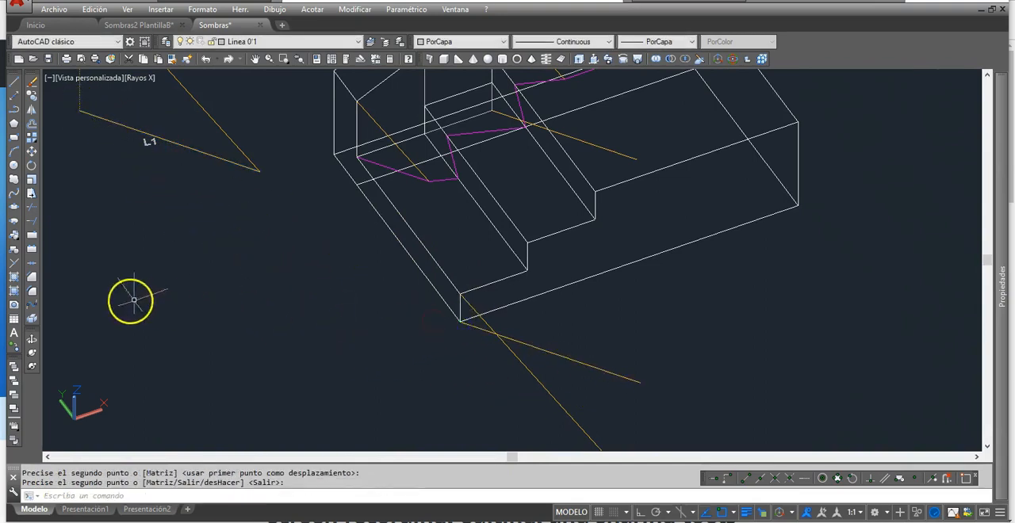
Step: Fillet the copied L and L1 rays at radius 0 to their intersection and color the remaining L1 piece magenta
left_click(32, 291)
left_click(482, 327)
left_click(484, 330)
key("Escape")
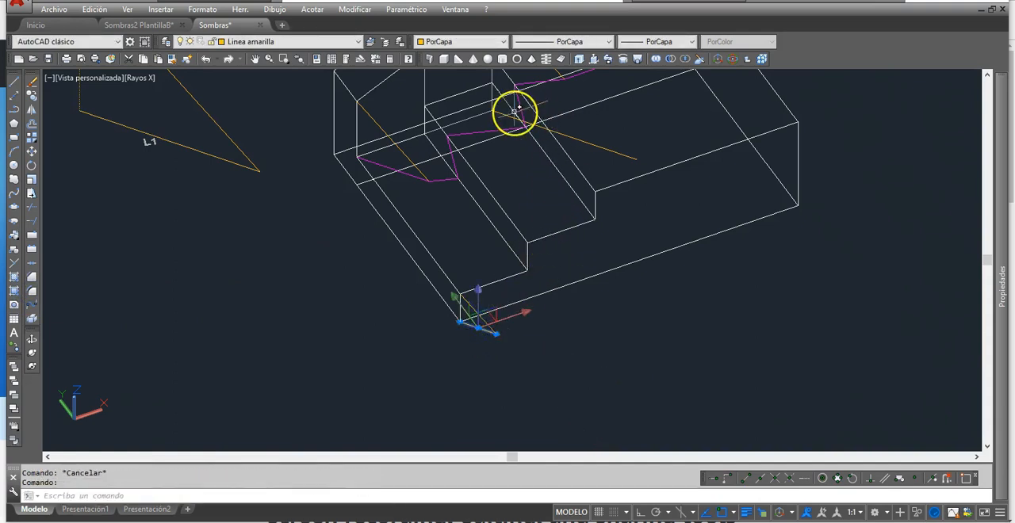
left_click(501, 43)
left_click(448, 149)
key("Escape")
Step: Copy the lowest tread's front side edge from its outer corner to the end of the magenta ground shadow line
middle_click_drag(612, 278, 591, 305)
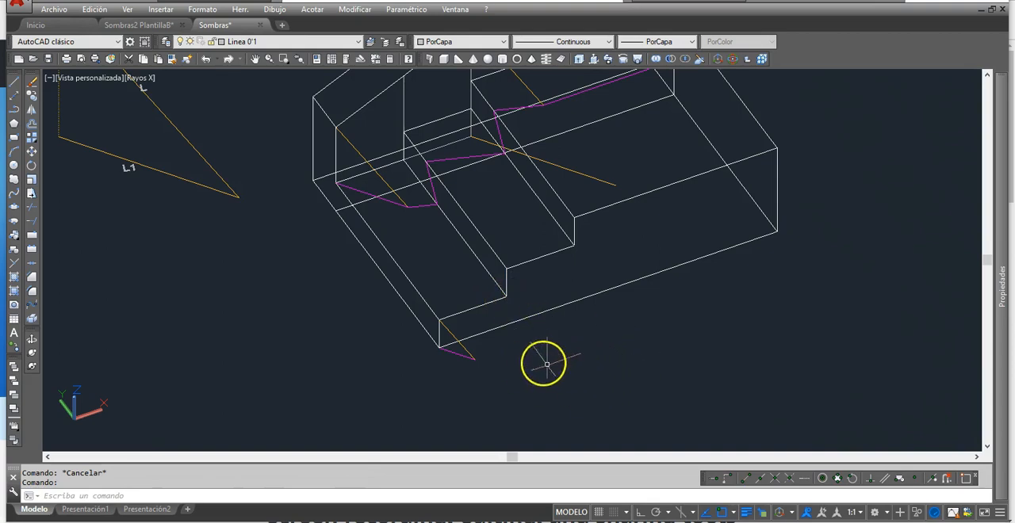
left_click(33, 96)
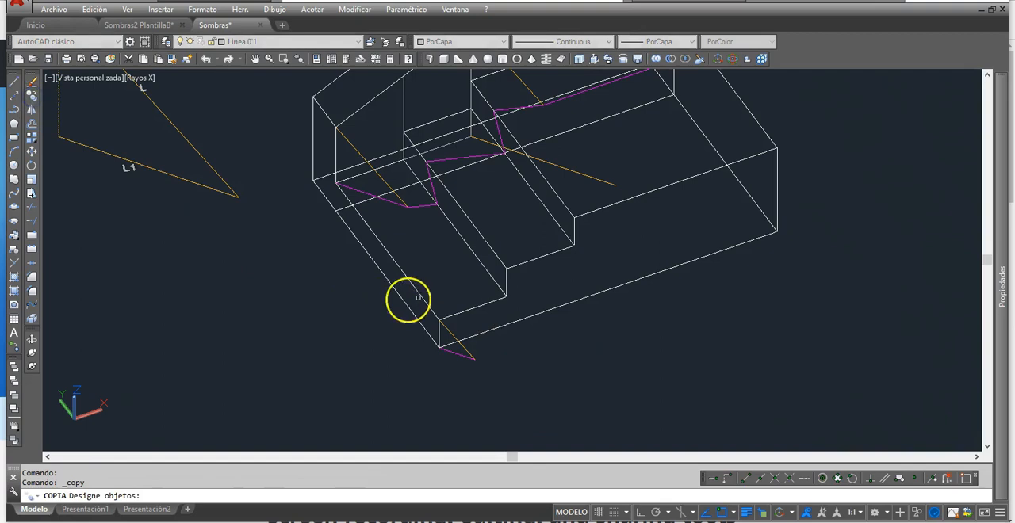
left_click(459, 310)
key("Return")
left_click(439, 320)
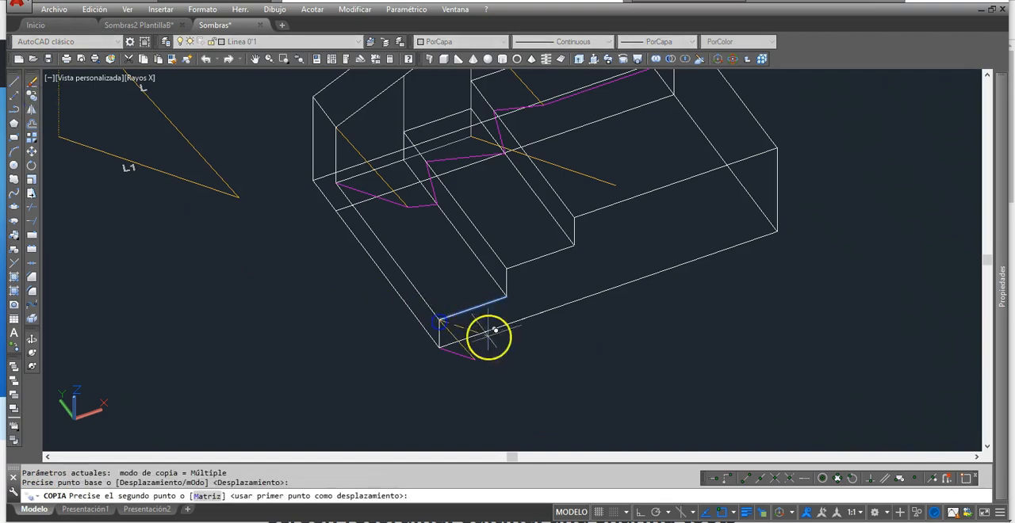
left_click(475, 355)
right_click(526, 336)
key("Escape")
key("Escape")
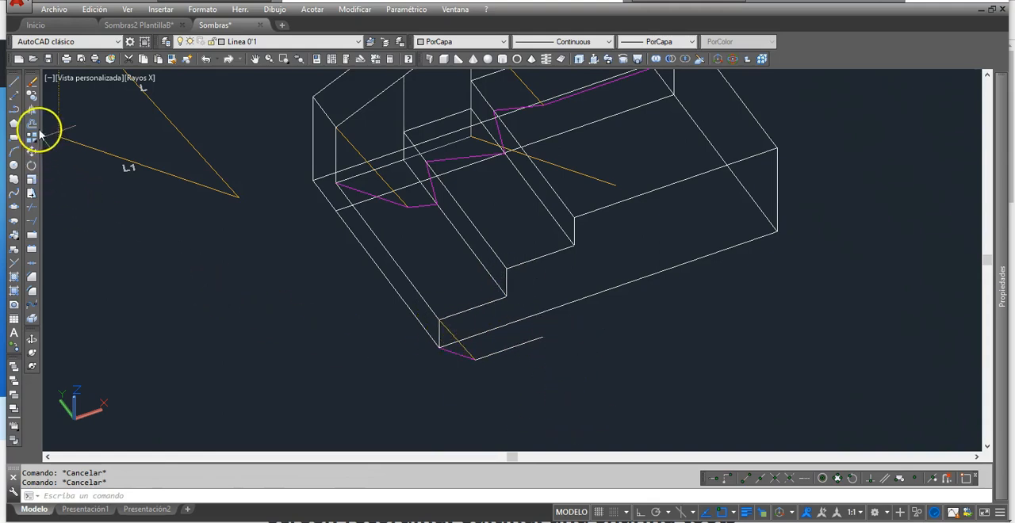
Step: Copy the short magenta ground shadow line from the solid's base corner to the far end of the copied tread edge
left_click(31, 96)
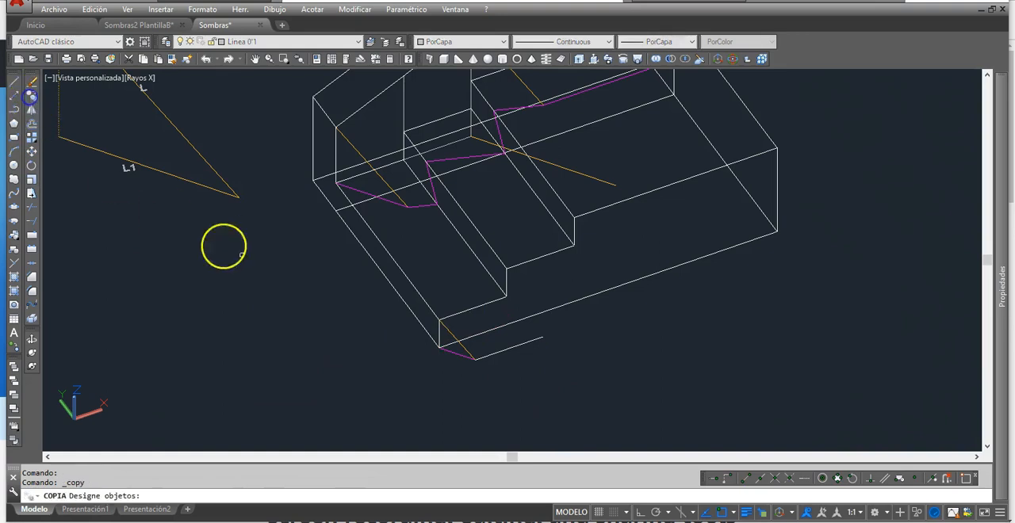
key("Return")
left_click(441, 347)
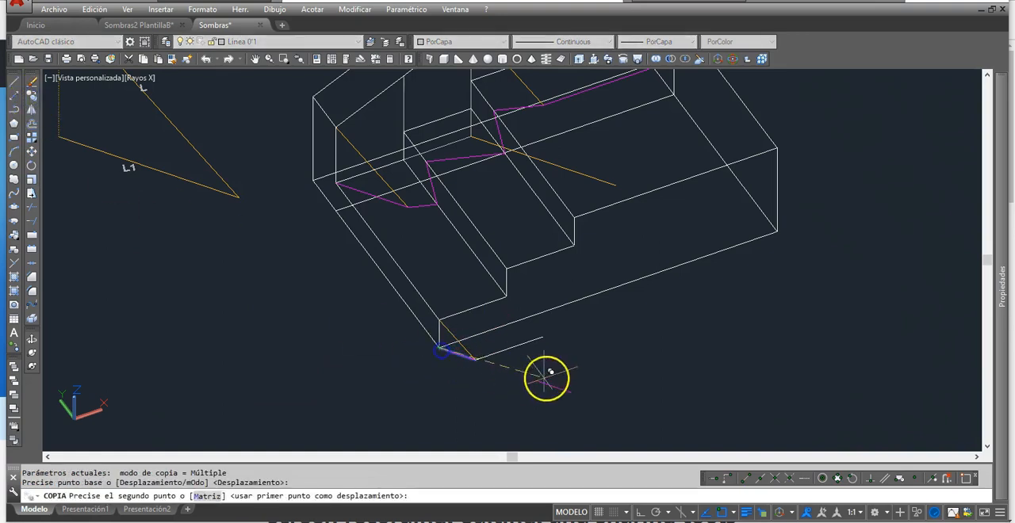
key("Return")
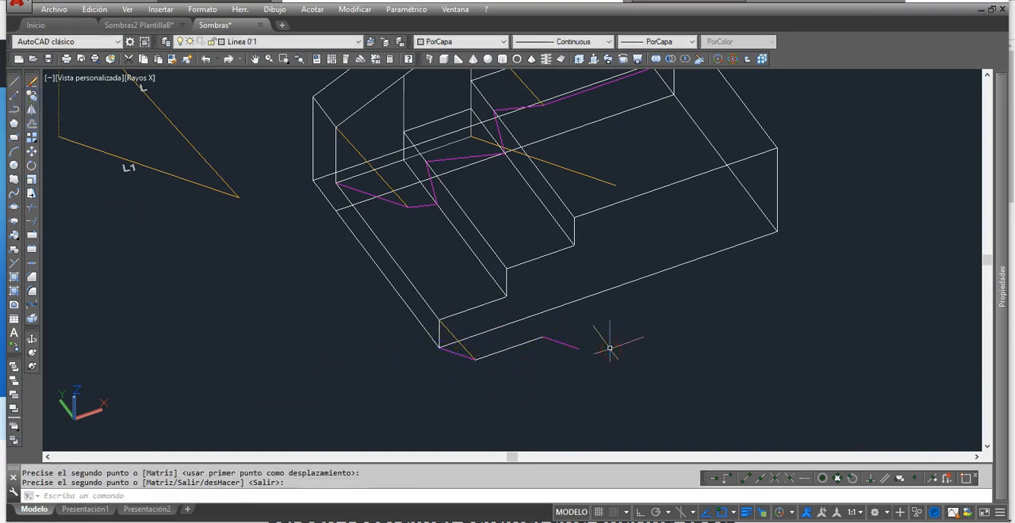
key("Escape")
Step: Copy the white tread-edge shadow line from its start to the end of the second magenta ground line
right_click(523, 352)
left_click(512, 349)
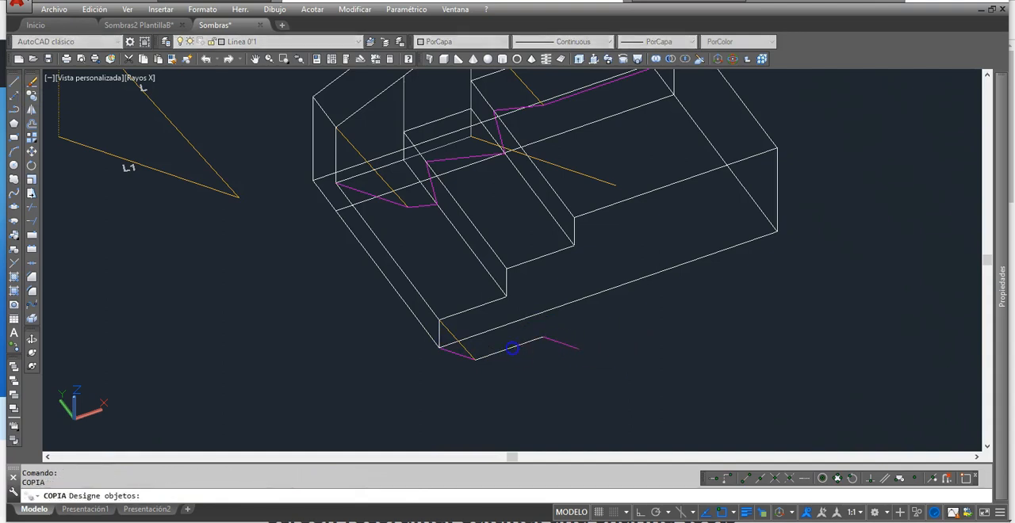
right_click(495, 374)
left_click(475, 362)
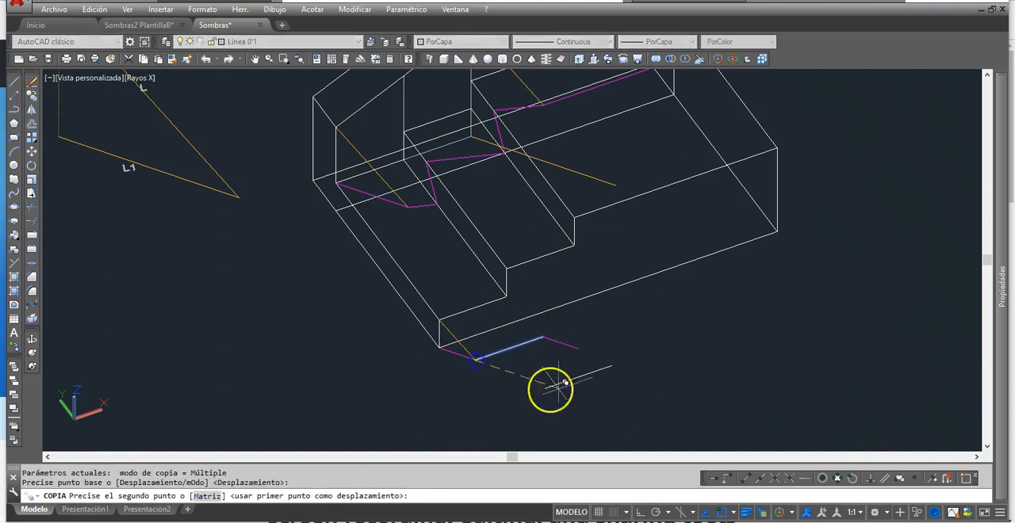
left_click(580, 346)
key("Return")
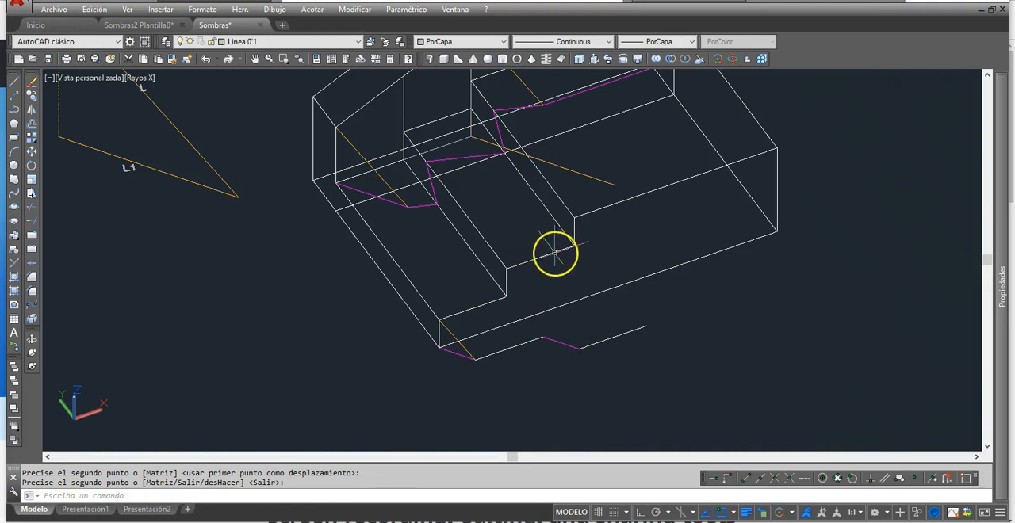
Step: Copy the second magenta ground line from its start to the far end of the second white tread-edge line
right_click(545, 367)
left_click(557, 343)
right_click(559, 348)
left_click(543, 338)
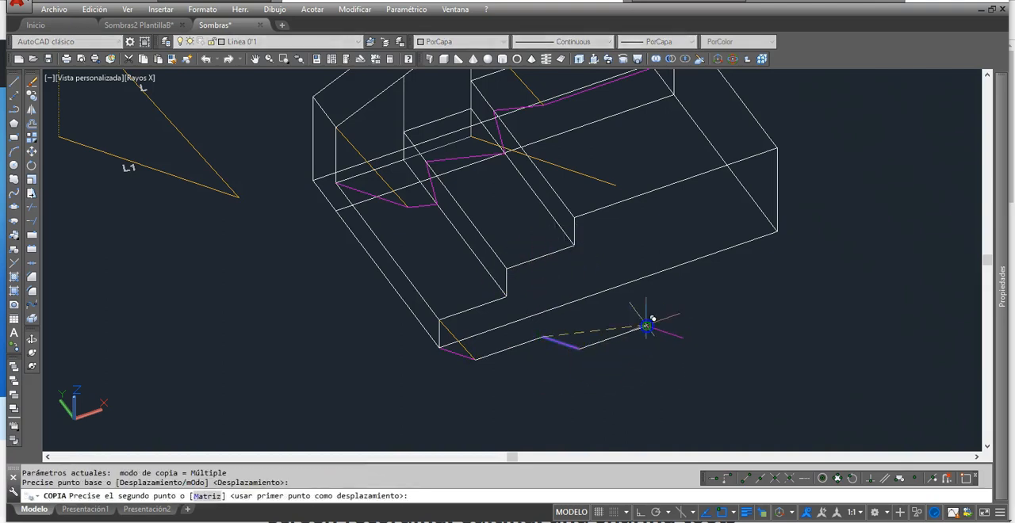
left_click(646, 326)
right_click(652, 310)
Step: Copy the second white tread-edge line from its start to the end of the third magenta ground line
right_click(638, 292)
left_click(600, 351)
right_click(583, 344)
left_click(583, 348)
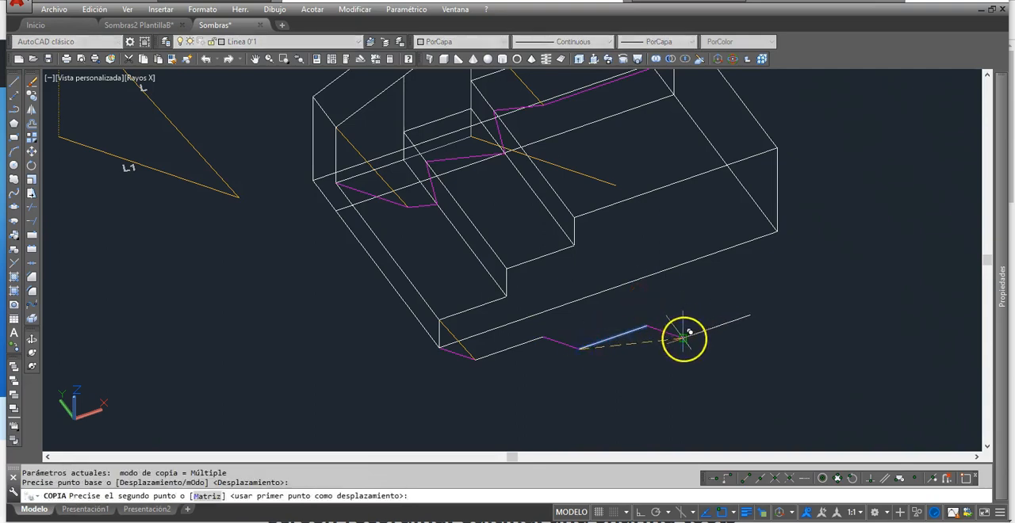
left_click(684, 337)
right_click(694, 303)
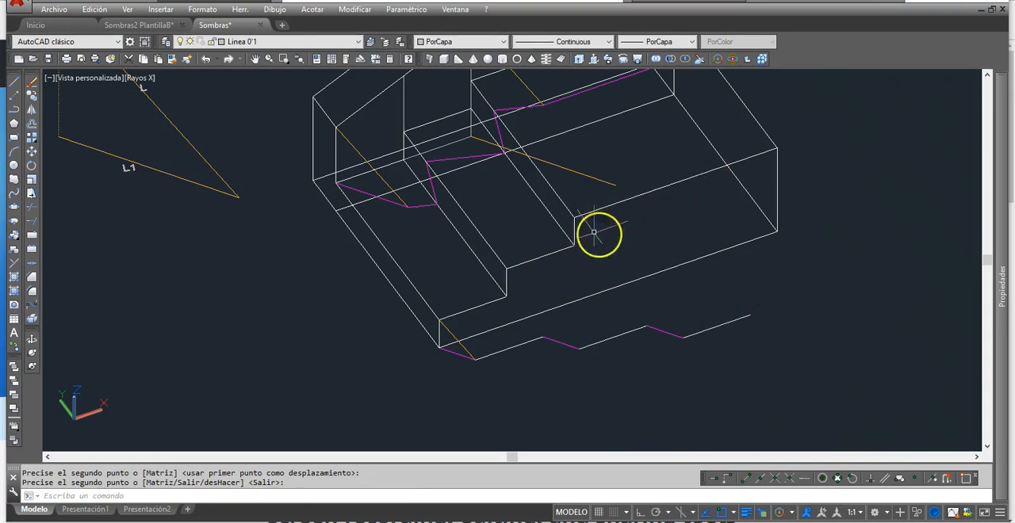
middle_click_drag(660, 222, 627, 250)
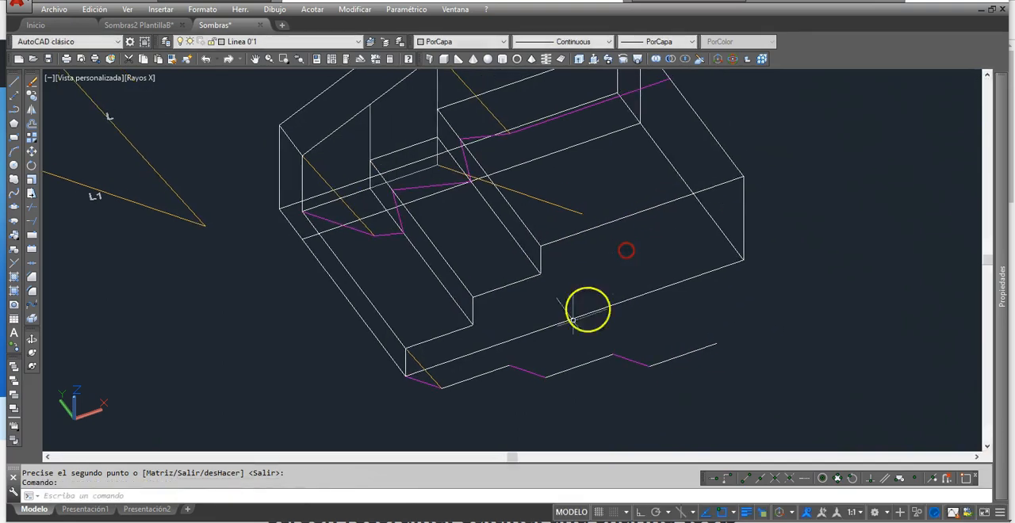
Step: Change the three white copied tread-edge lines in the ground shadow outline to Magenta
key("Return")
left_click(566, 371)
left_click(479, 374)
left_click(662, 362)
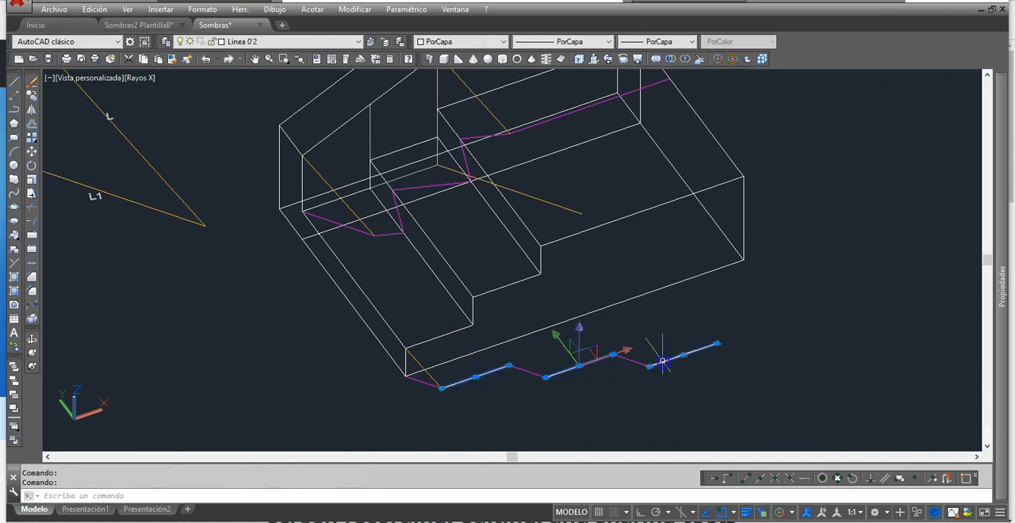
left_click(503, 43)
left_click(466, 133)
key("Escape")
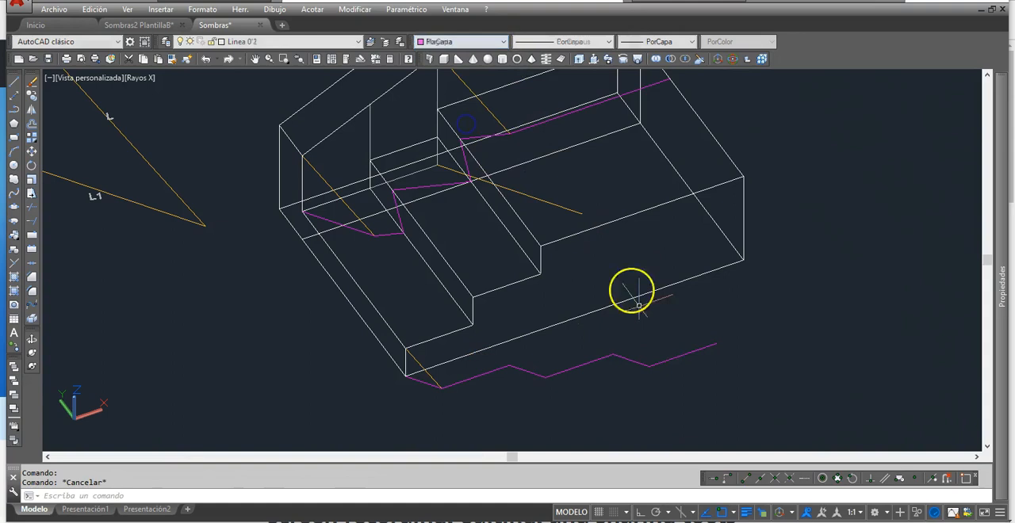
Step: Copy light ray L from its upper end to the outer top corner of the highest step's riser
middle_click_drag(208, 226, 259, 249)
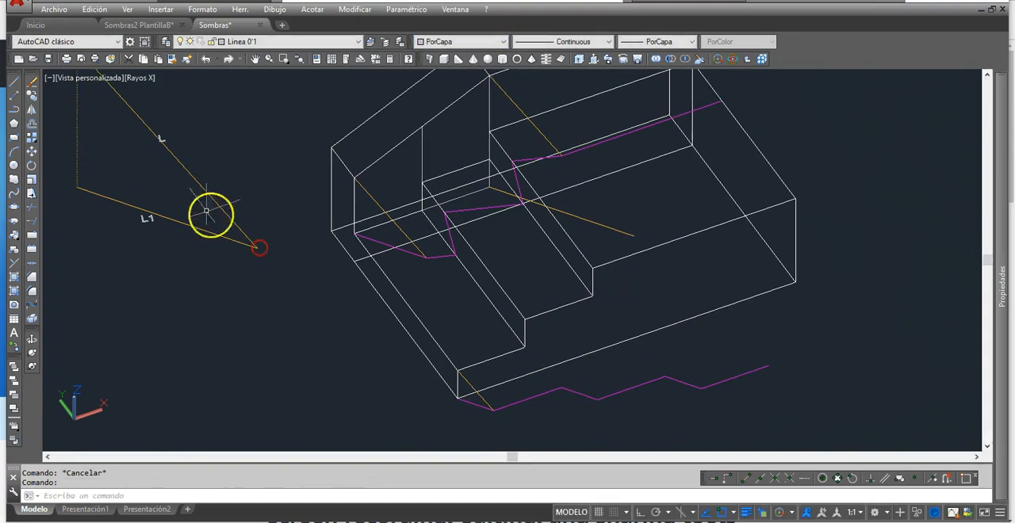
left_click(33, 96)
left_click(123, 98)
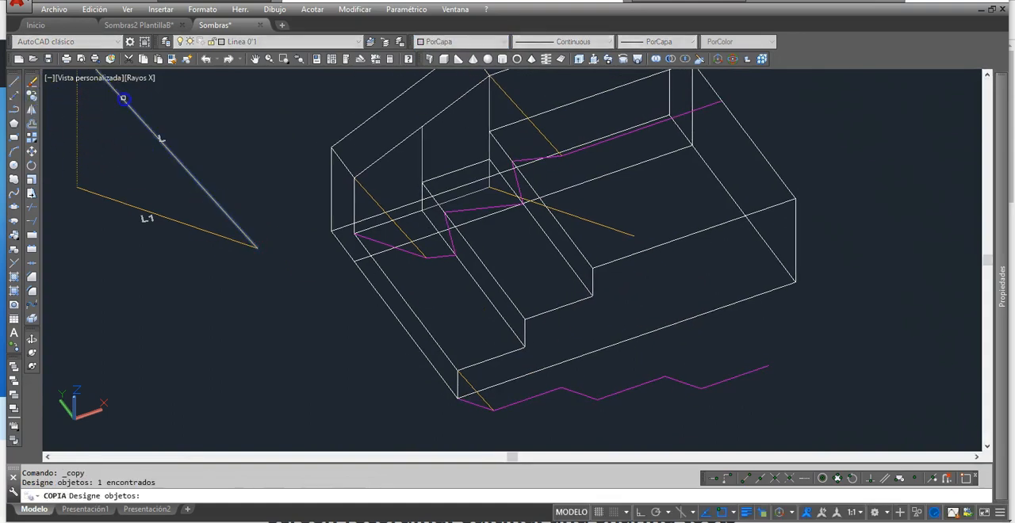
middle_click_drag(180, 172, 226, 270)
right_click(199, 206)
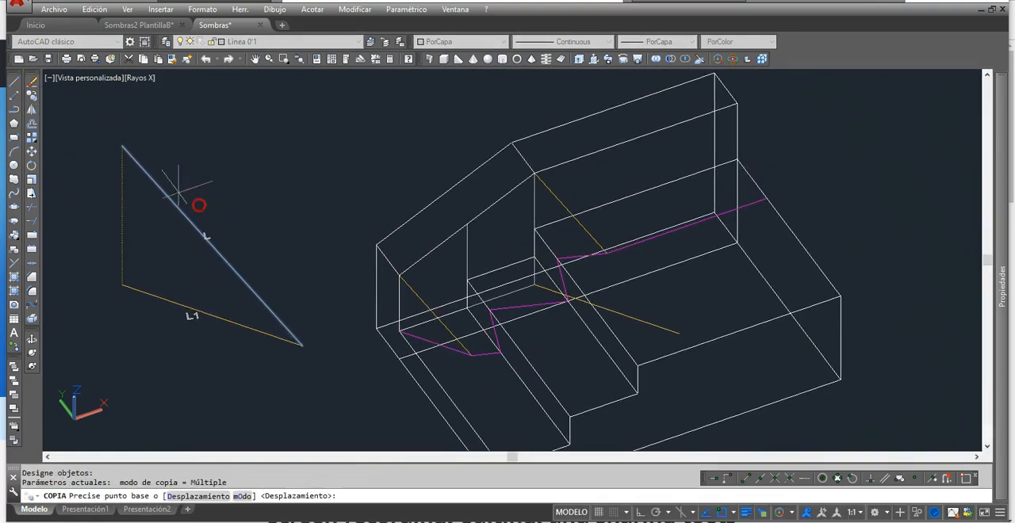
left_click(161, 182)
scroll(222, 229, "down", 2)
middle_click_drag(326, 282, 261, 172)
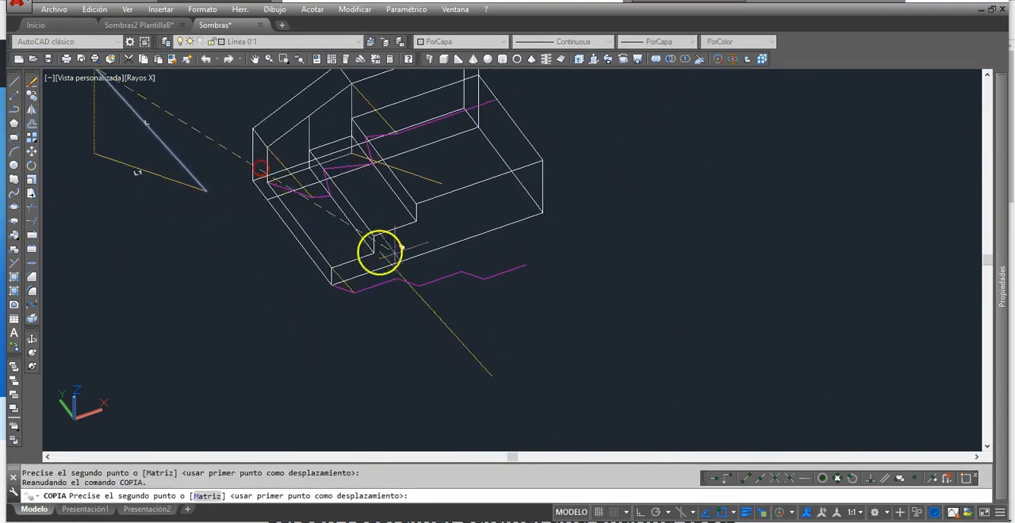
scroll(436, 237, "up", 3)
left_click(396, 167)
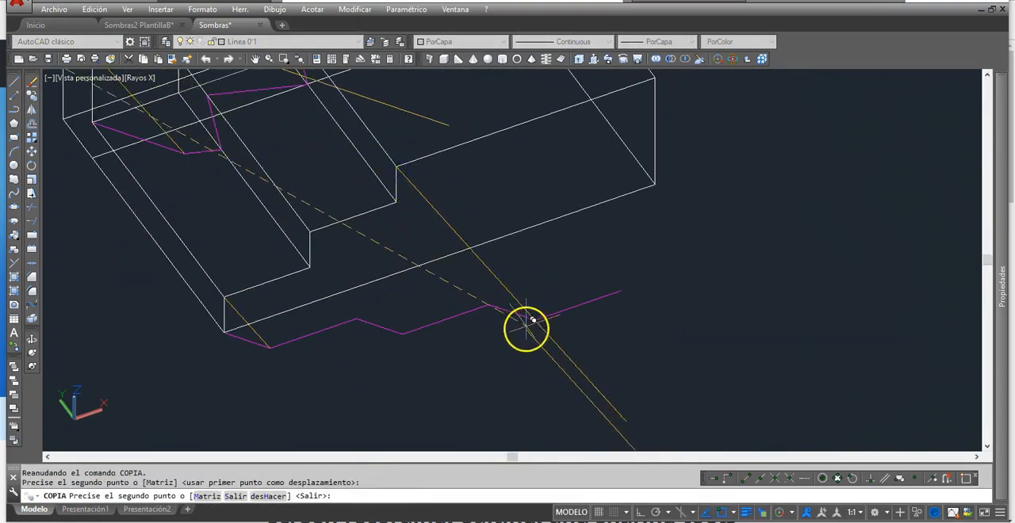
key("Escape")
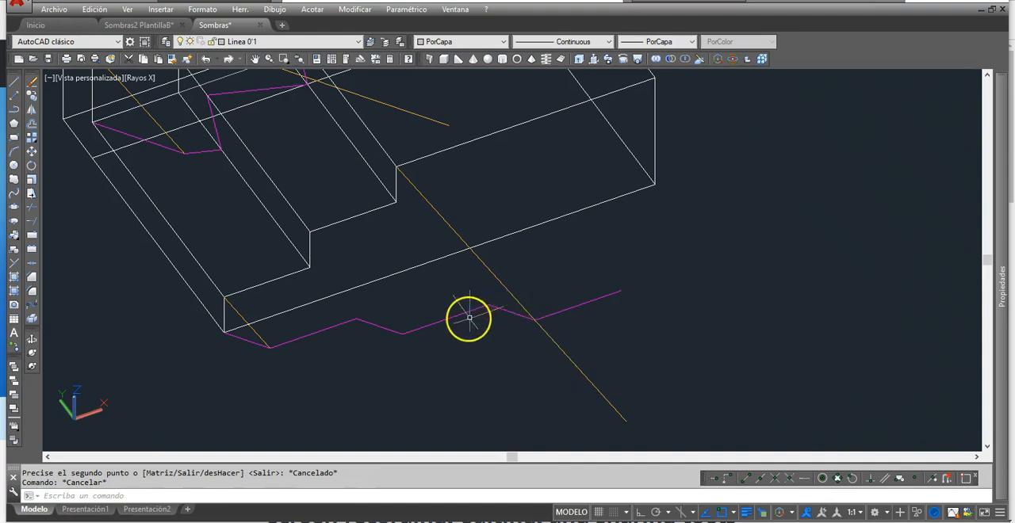
Step: Shorten the copied light ray so it ends at the last vertex of the magenta ground shadow line
left_click(577, 368)
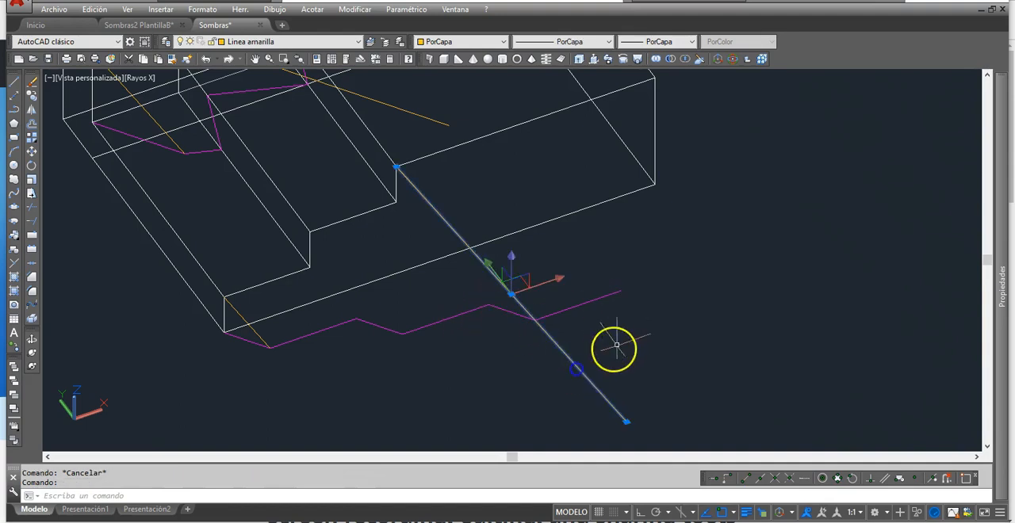
key("Escape")
left_click(606, 399)
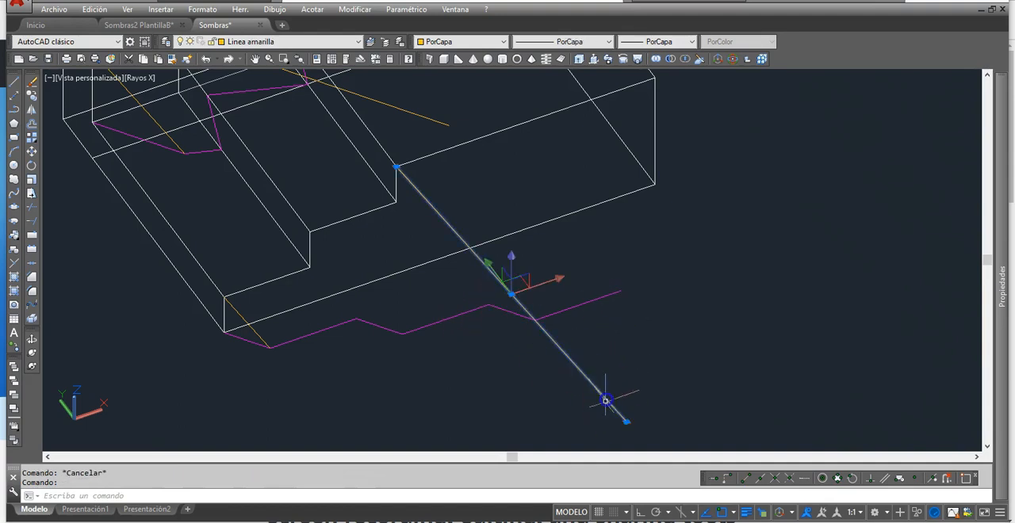
left_click(627, 422)
mouse_move(560, 367)
middle_mouse_down("shift")
mouse_move(626, 344)
mouse_move(579, 325)
mouse_move(547, 329)
mouse_move(486, 356)
mouse_move(569, 299)
mouse_move(548, 381)
mouse_move(579, 370)
mouse_move(586, 378)
mouse_move(605, 363)
mouse_move(611, 380)
mouse_move(548, 373)
middle_mouse_up("shift")
key("Escape")
Step: Copy the shortened light ray from its upper end to the far outer corner of the highest tread
scroll(611, 379, "down", 2)
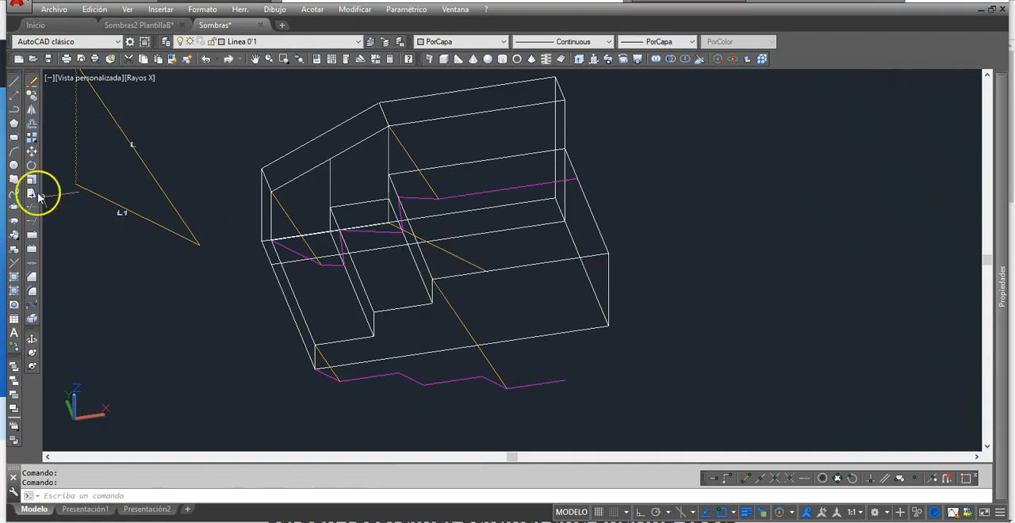
left_click(32, 93)
left_click(431, 301)
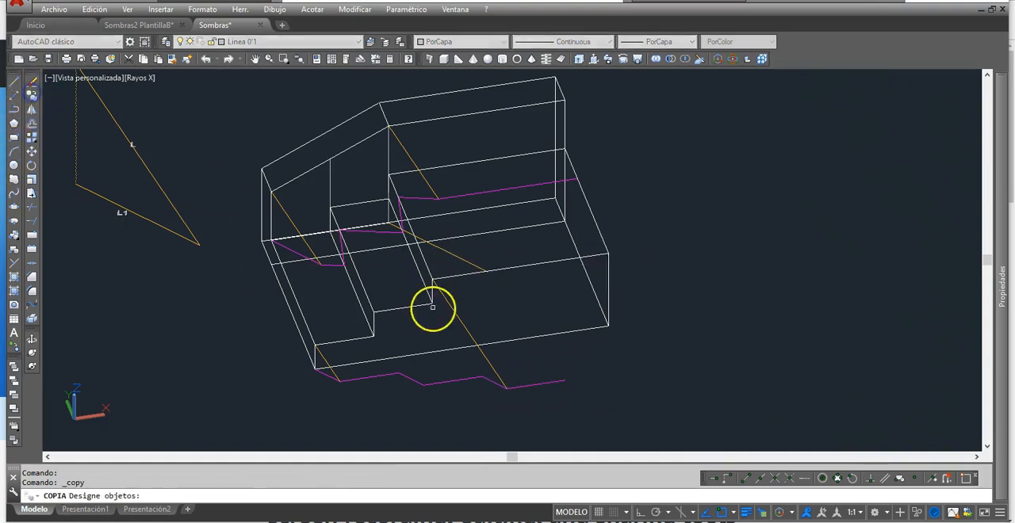
key("Return")
left_click(433, 279)
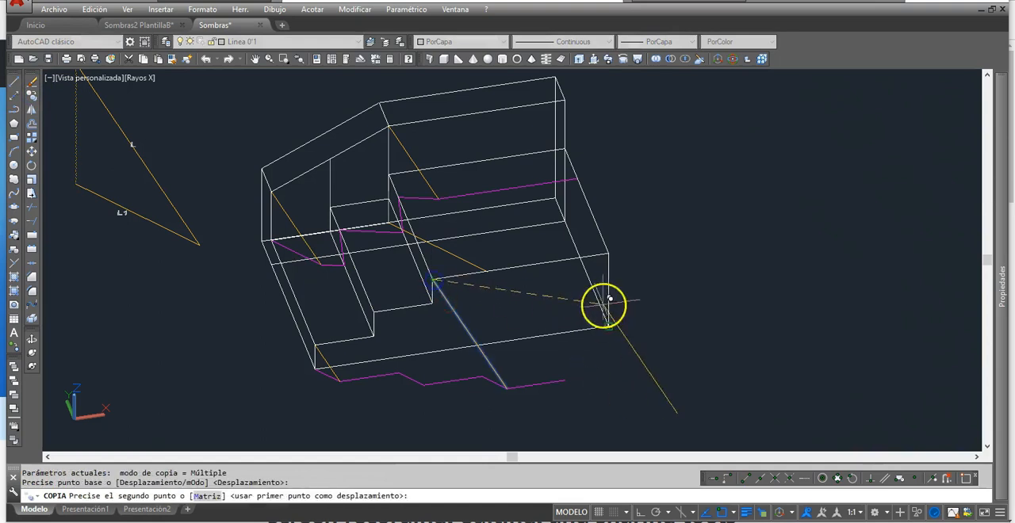
left_click(608, 253)
key("Return")
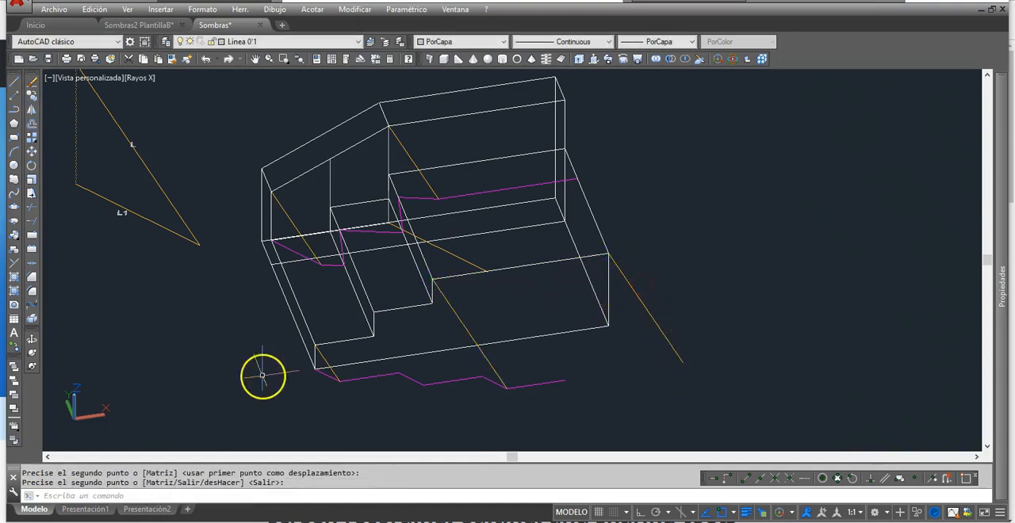
Step: Fillet the last magenta ground line with the copied ray at radius 0 so they meet at a corner
left_click(32, 294)
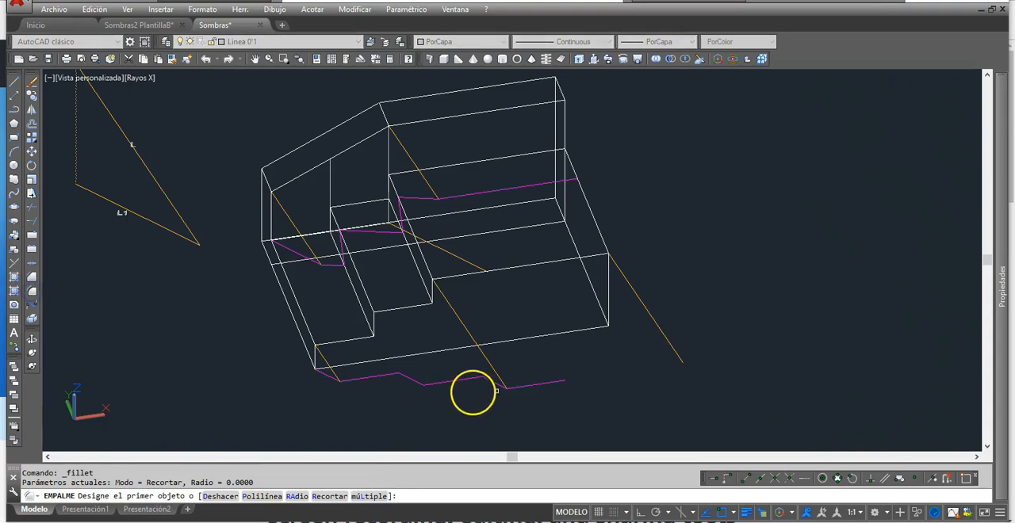
left_click(542, 385)
left_click(668, 340)
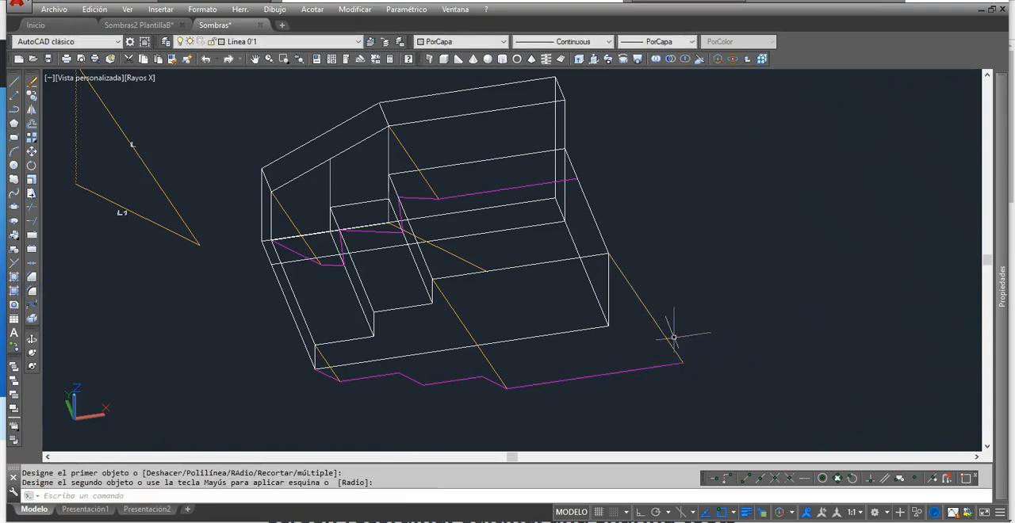
key("Escape")
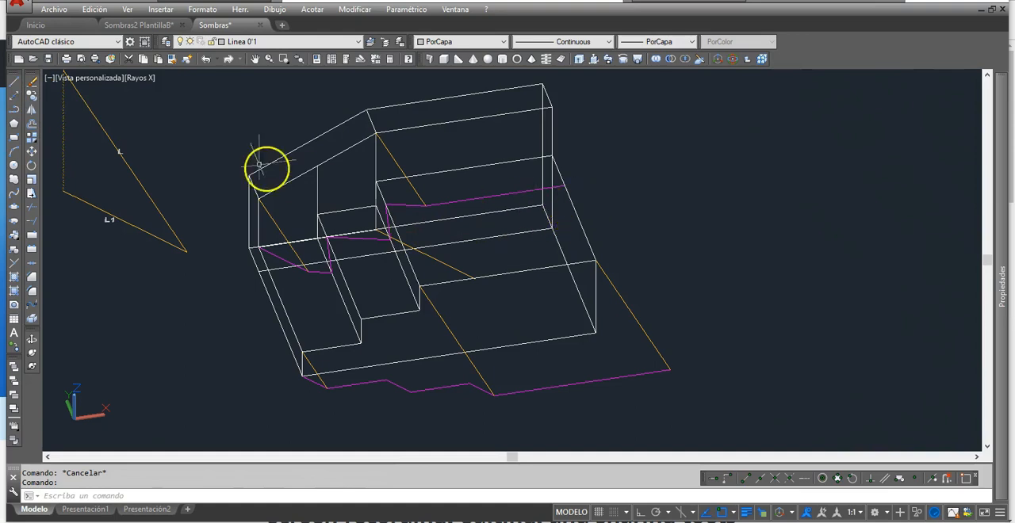
Step: Copy the highest tread's end edge from its outer corner to the ground end of the second light ray
left_click(31, 96)
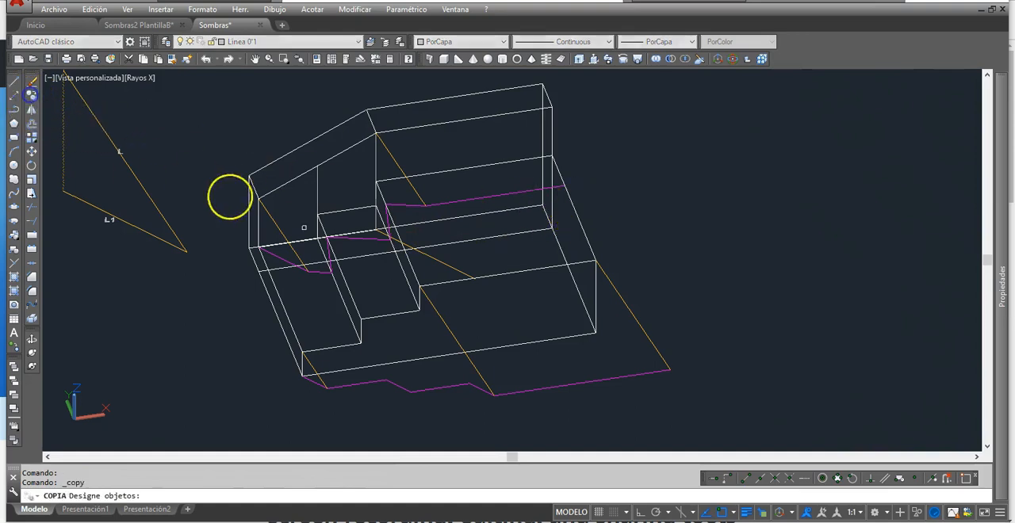
left_click(578, 221)
key("Return")
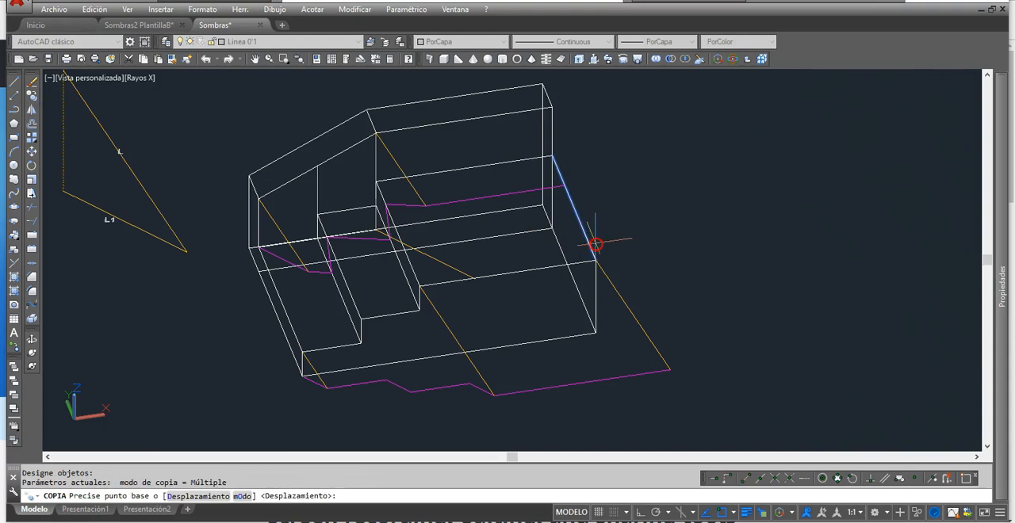
left_click(595, 264)
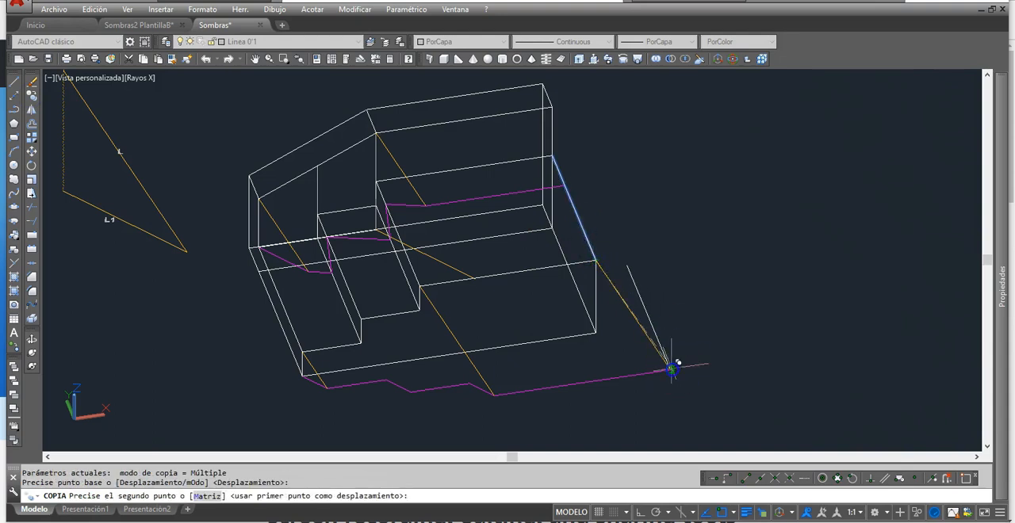
left_click(672, 369)
key("Return")
Step: Change the copied tread end edge on the ground to Magenta
left_click(640, 297)
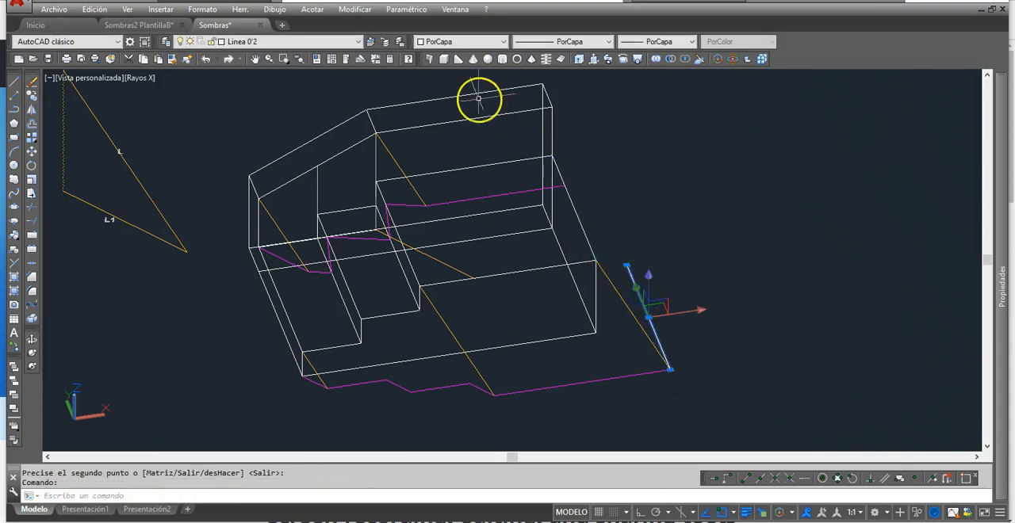
left_click(502, 41)
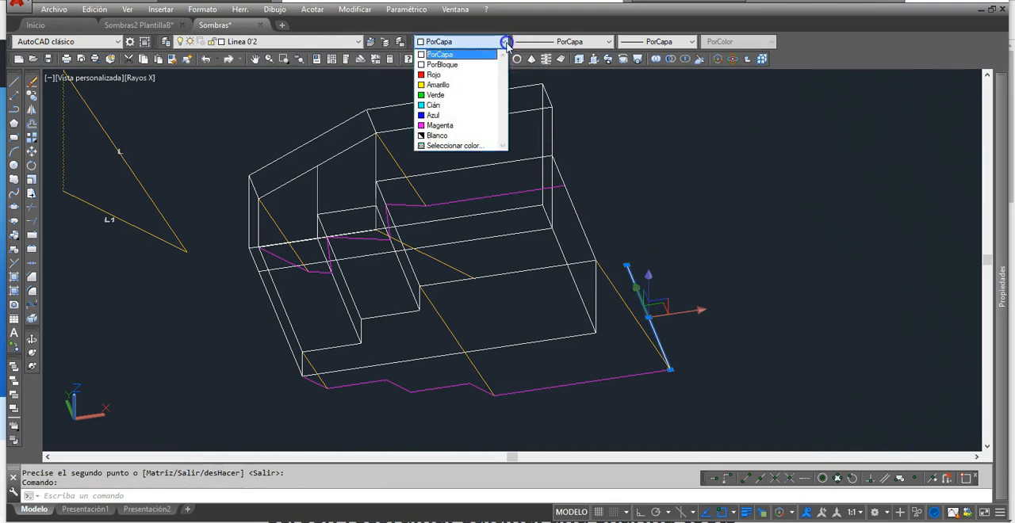
left_click(464, 131)
key("Escape")
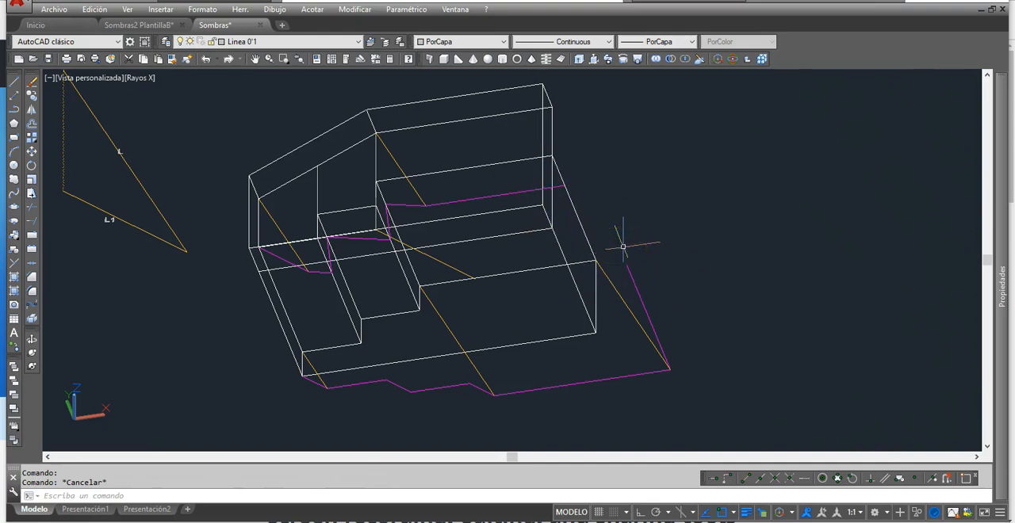
left_click(507, 113)
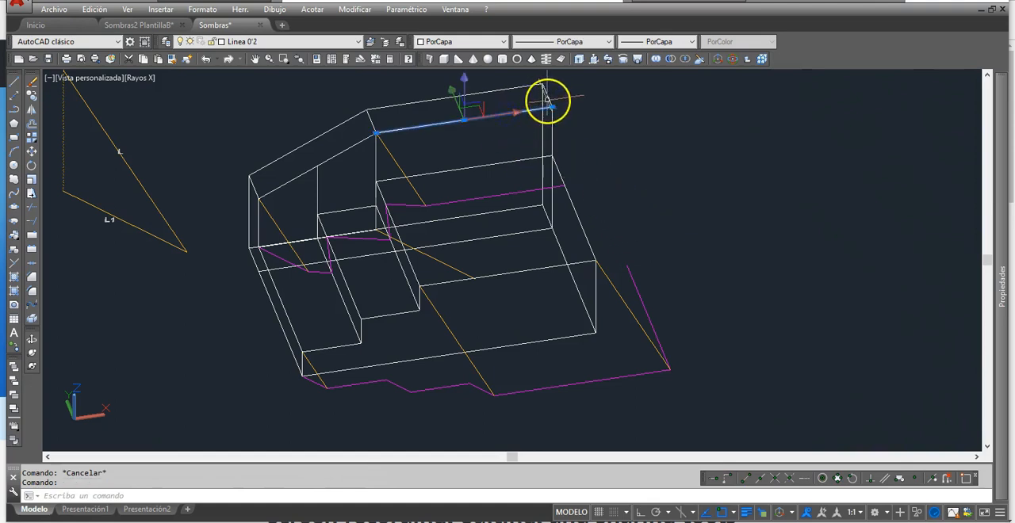
left_click(549, 97)
left_click(545, 125)
middle_click_drag(603, 167, 567, 223)
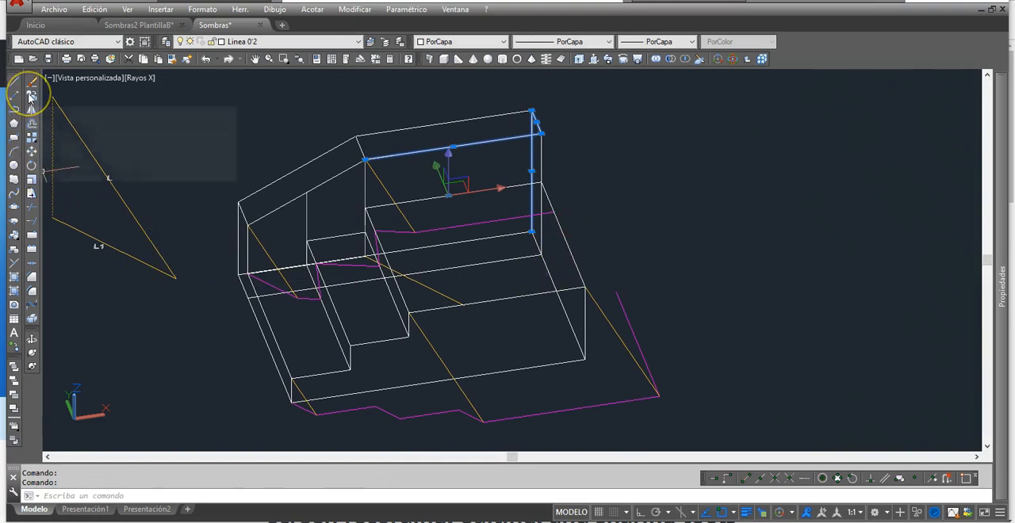
left_click(30, 96)
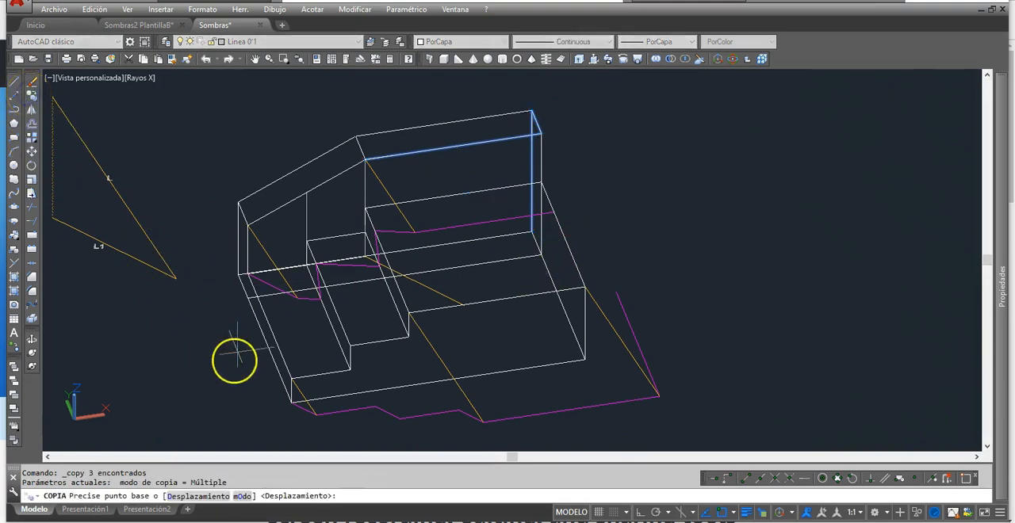
key("Escape")
left_click(35, 111)
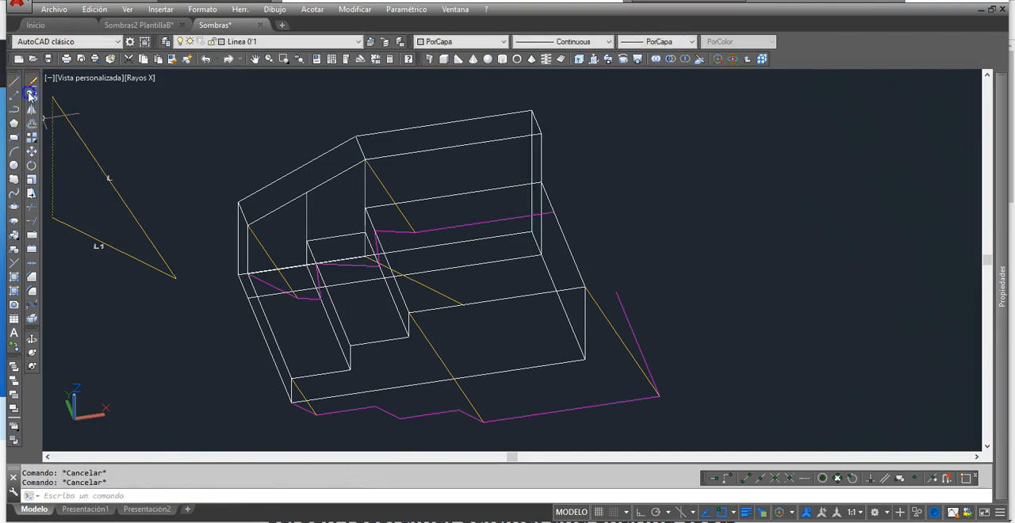
Step: Copy the short magenta ground shadow line from the solid's front base corner to the wall's back base corner
left_click(31, 96)
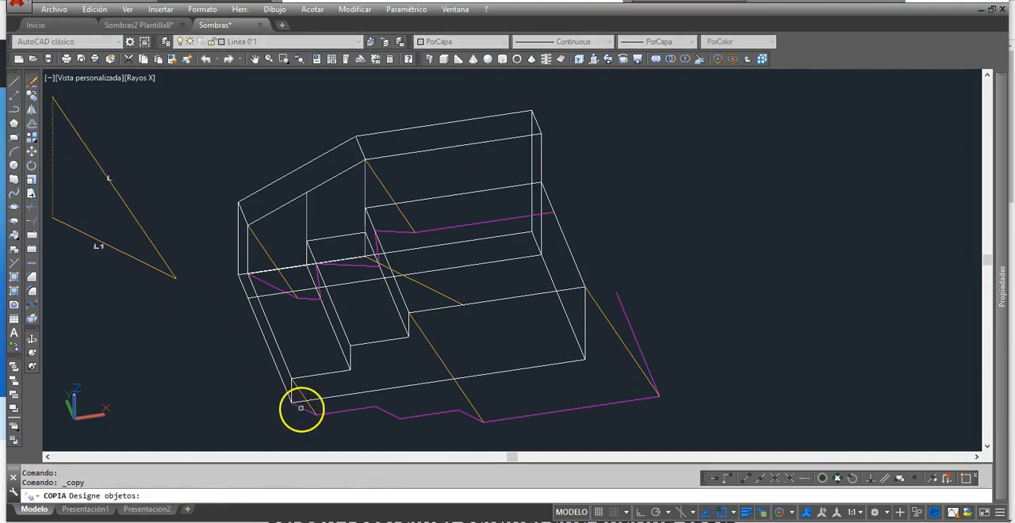
key("Return")
left_click(292, 403)
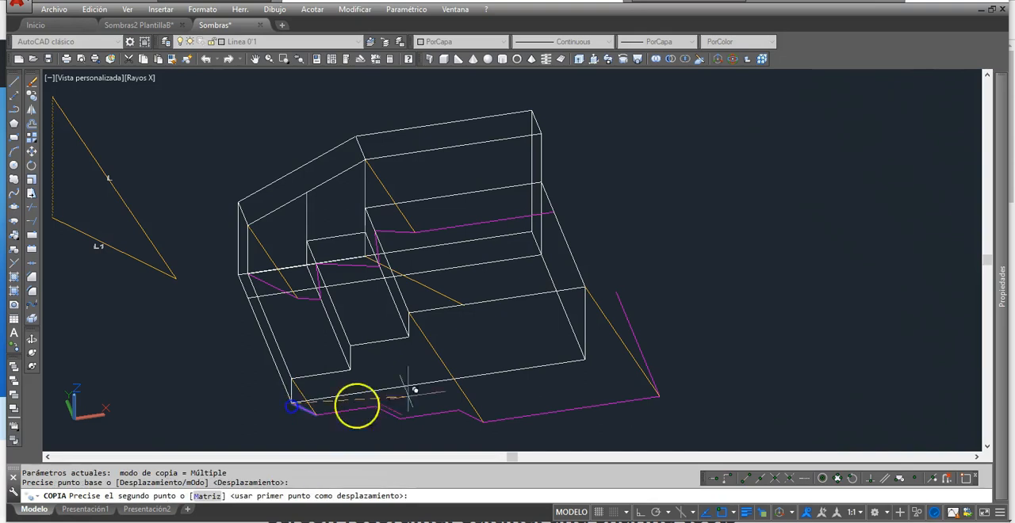
left_click(536, 232)
key("Return")
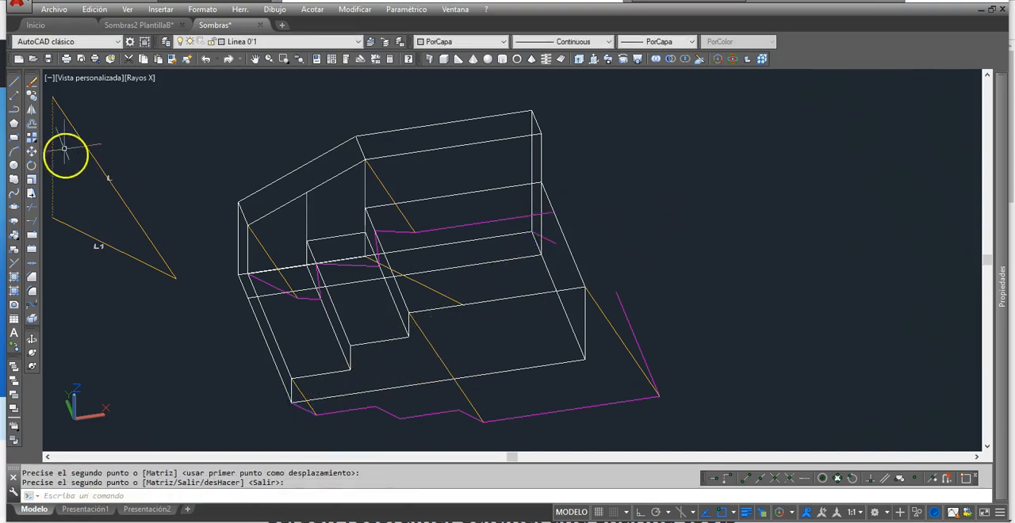
Step: Copy light ray L from its upper end to the wall's back top corner
left_click(32, 98)
left_click(60, 108)
key("Return")
left_click(53, 96)
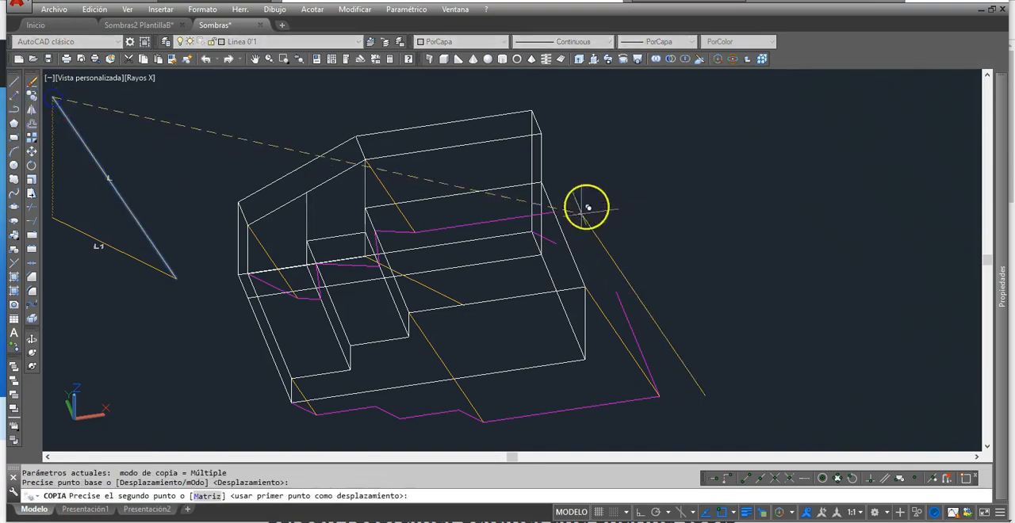
left_click(533, 111)
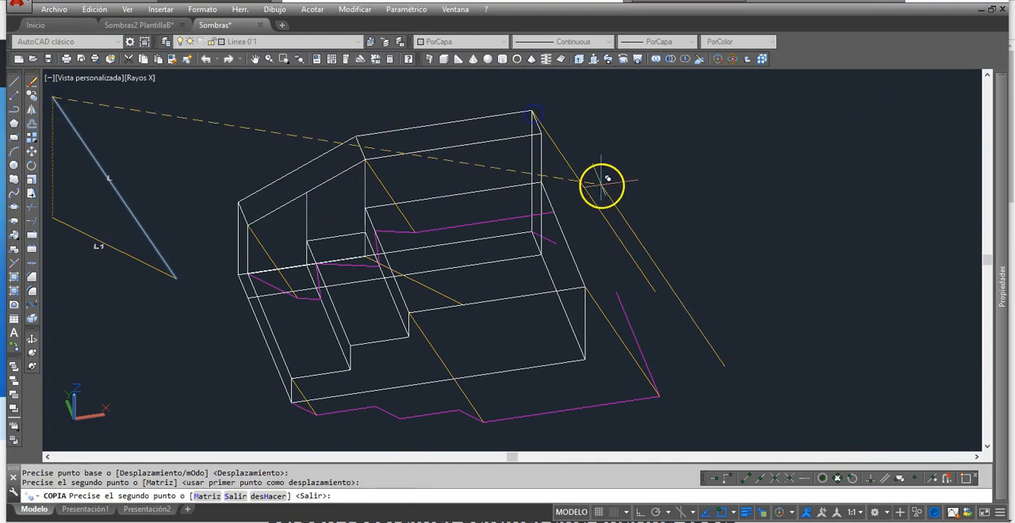
key("Return")
Step: Fillet the short magenta line at the wall's back base corner with the new light ray at radius 0
left_click(33, 292)
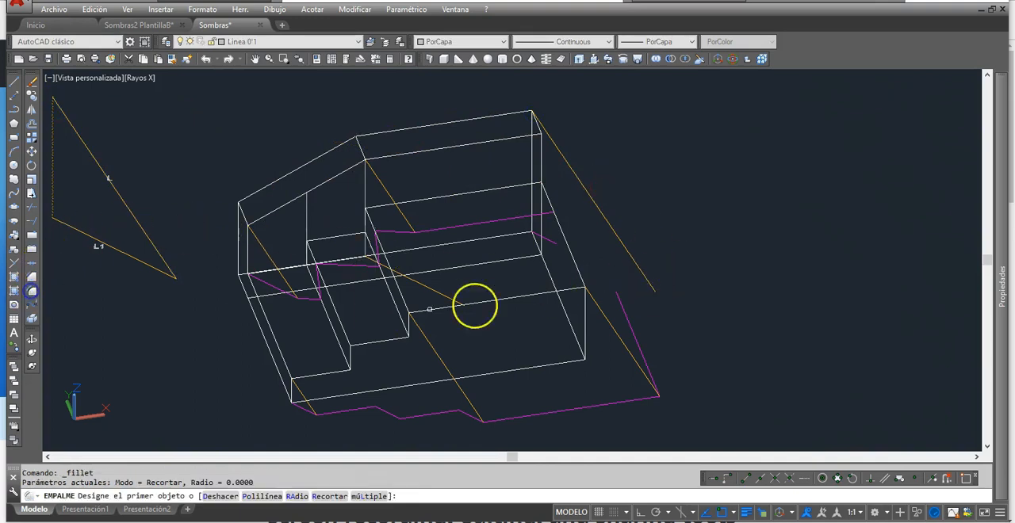
left_click(553, 239)
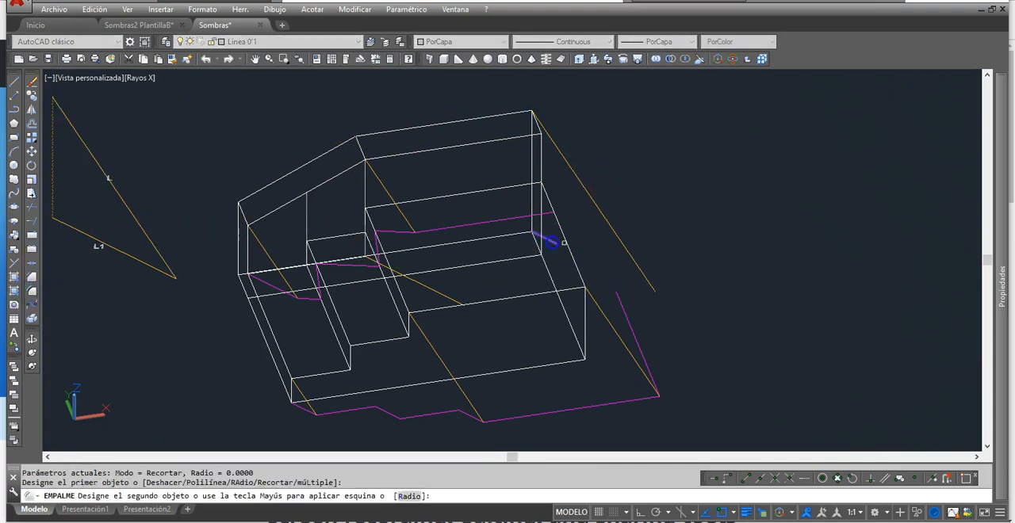
left_click(615, 233)
middle_click_drag(687, 289, 686, 274)
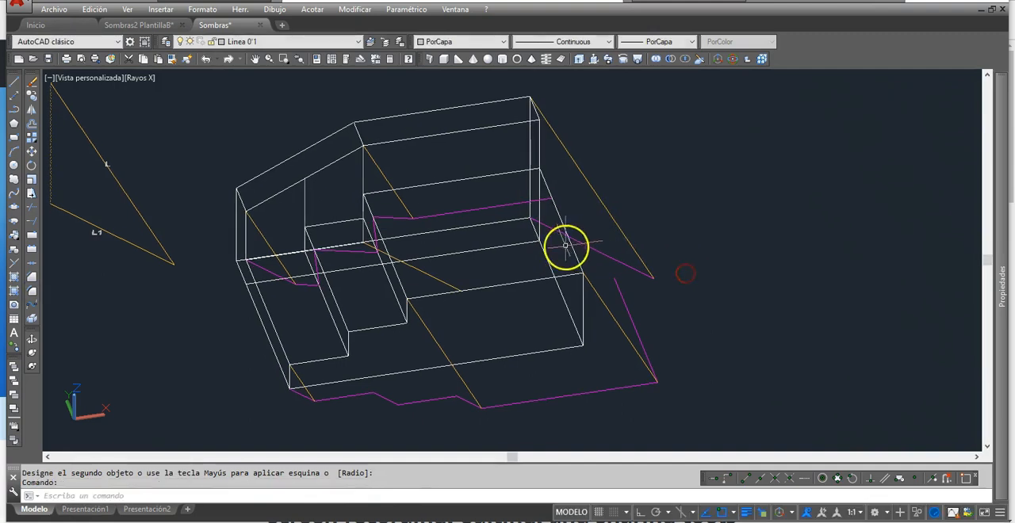
Step: Copy the wall's short top edge at its back end from the ray's upper corner to the light ray's ground end
left_click(537, 112)
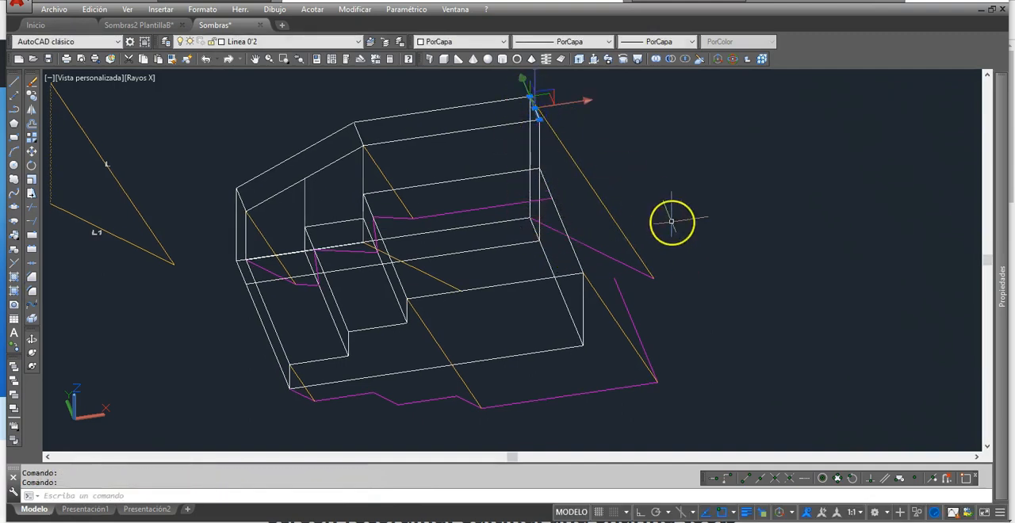
key("Escape")
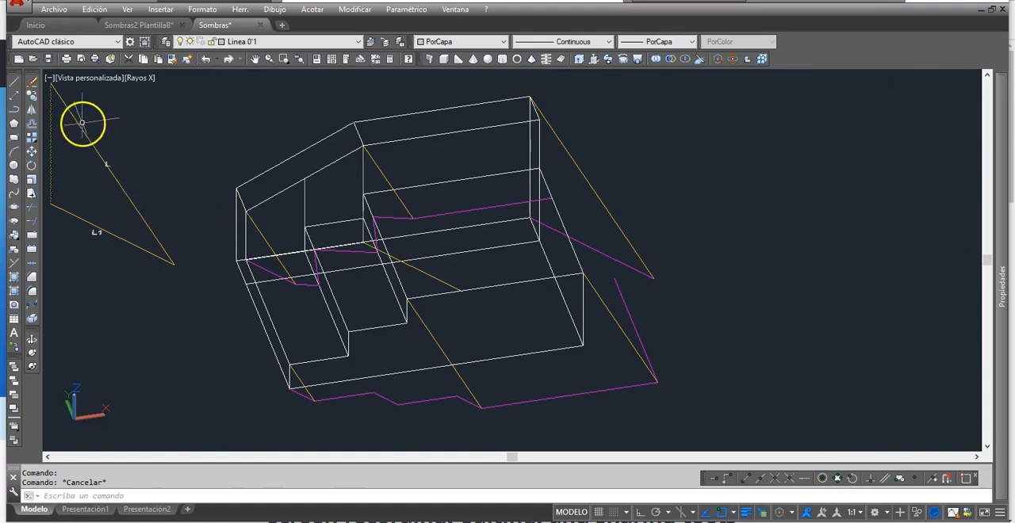
left_click(32, 96)
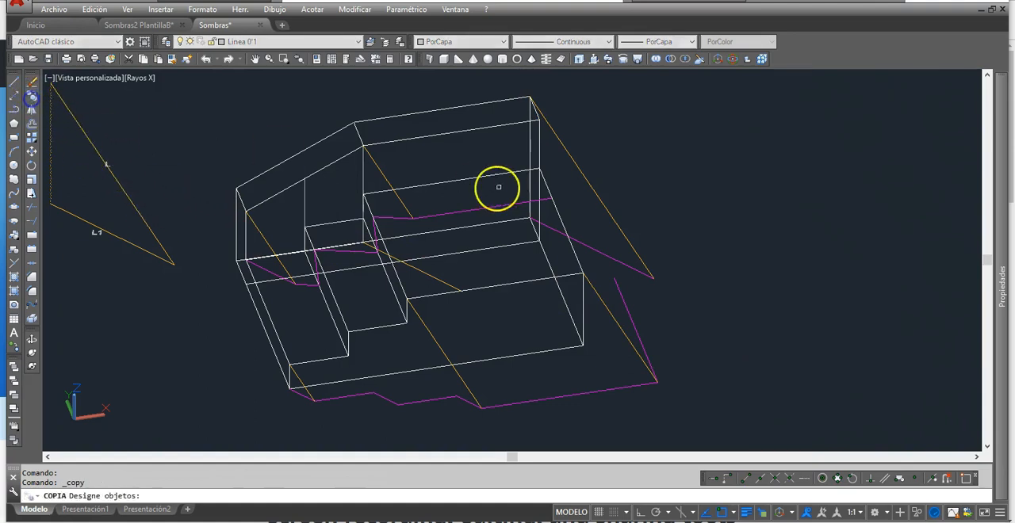
left_click(537, 112)
right_click(537, 113)
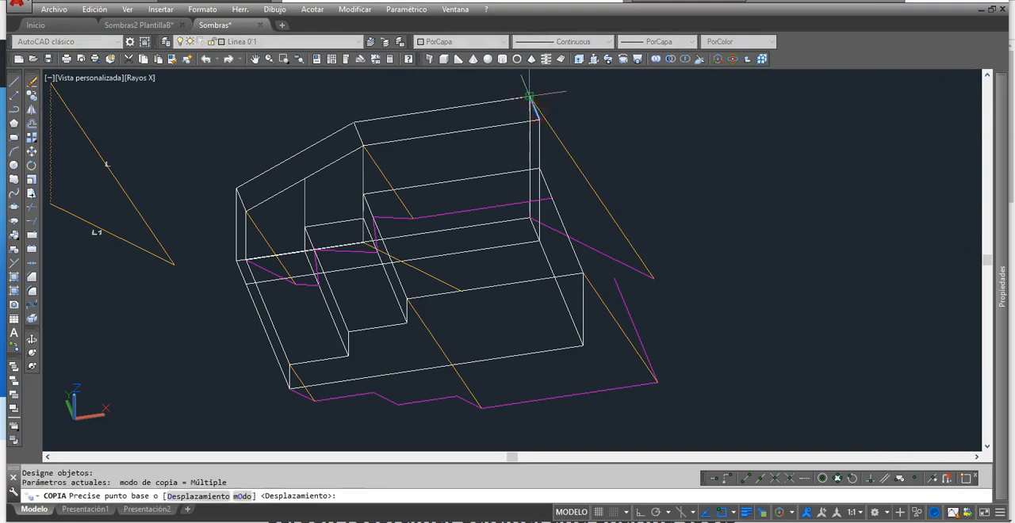
left_click(530, 96)
left_click(660, 276)
key("Return")
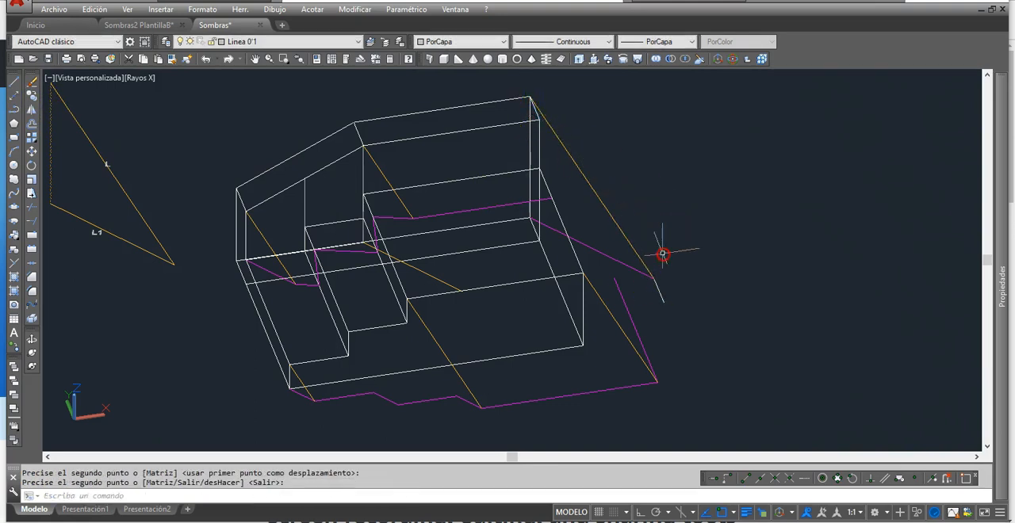
key("Escape")
key("Escape")
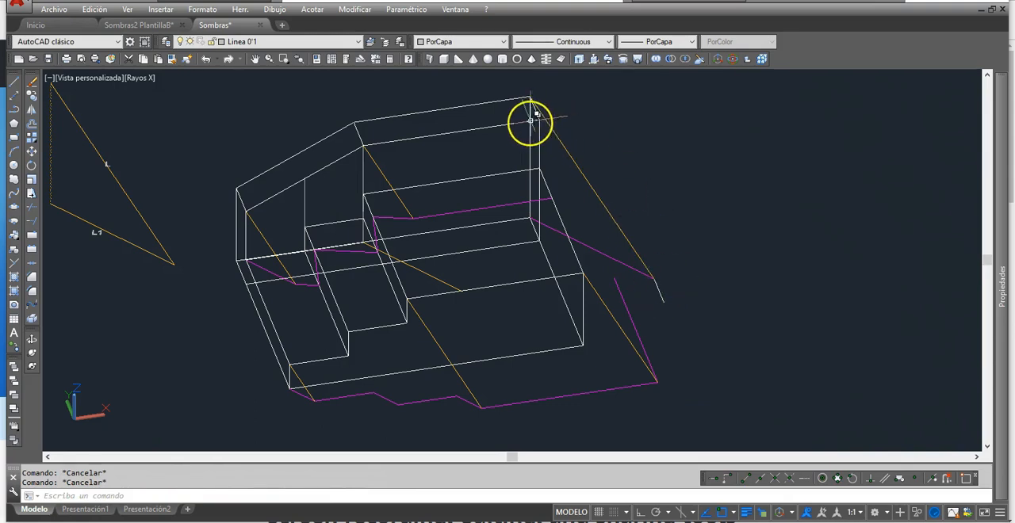
left_click(447, 133)
key("Escape")
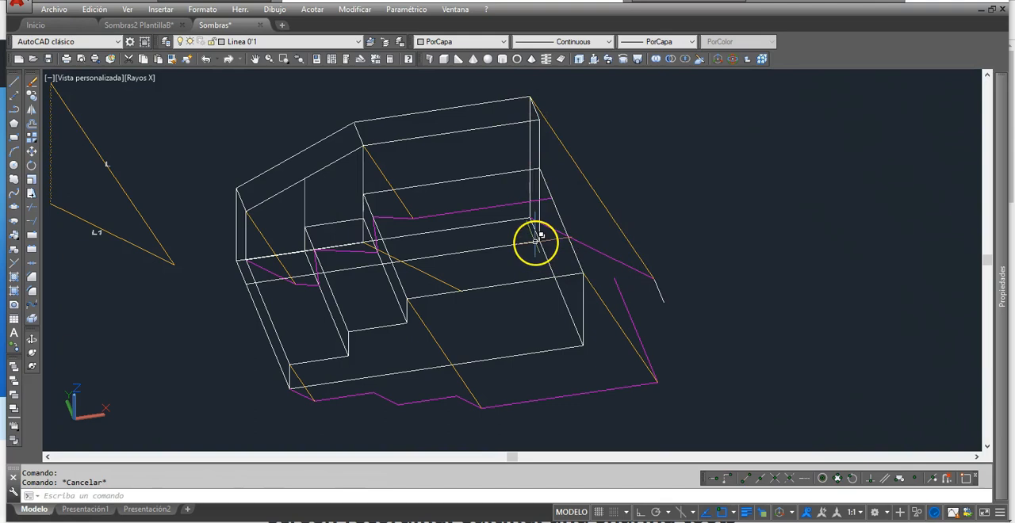
left_click(538, 145)
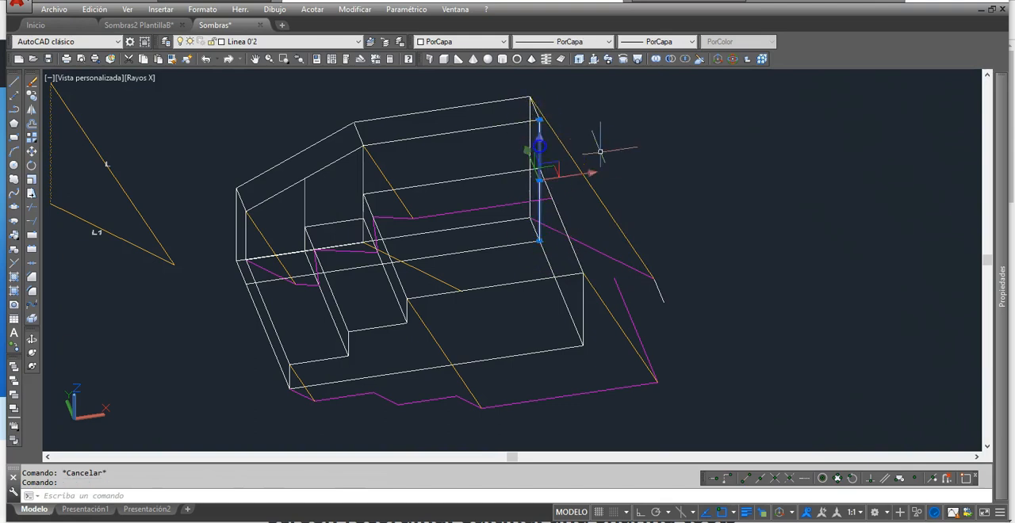
key("Escape")
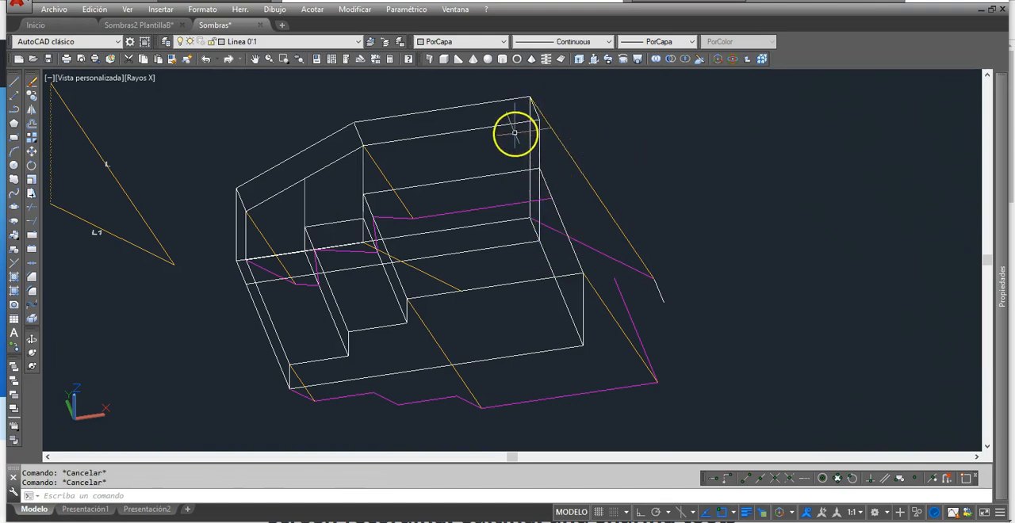
left_click(494, 126)
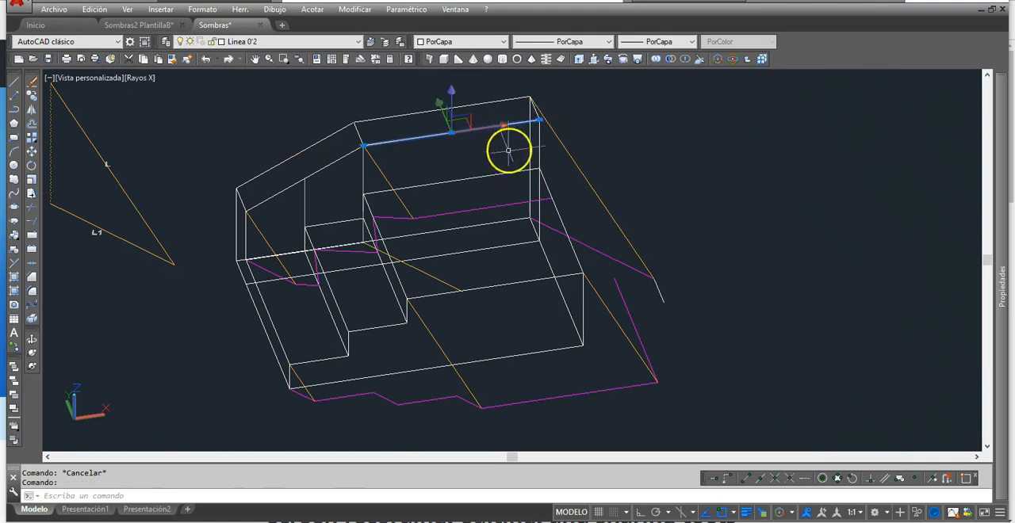
key("Escape")
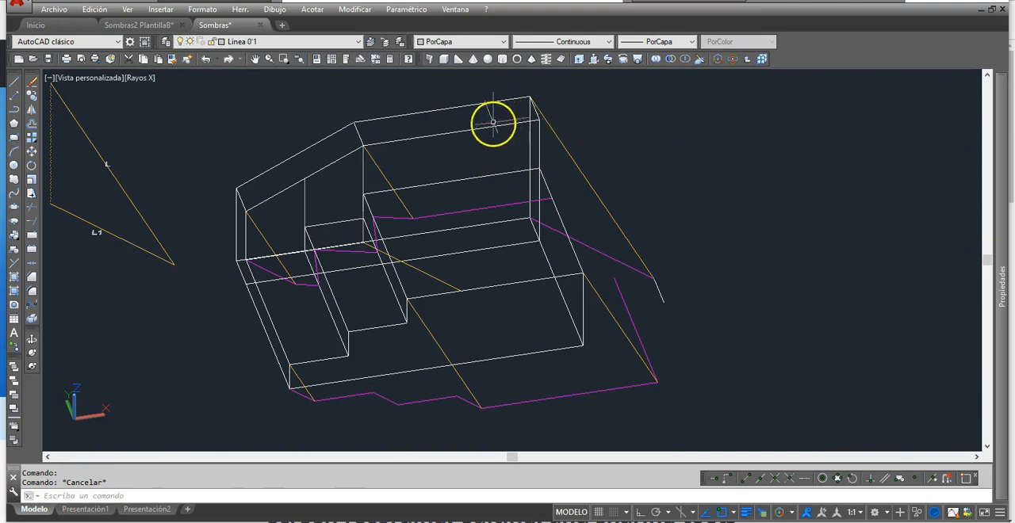
Step: Copy the wall's straight top edge facing the steps from its back end to the free end of the copied short edge
left_click(31, 95)
left_click(487, 126)
right_click(492, 129)
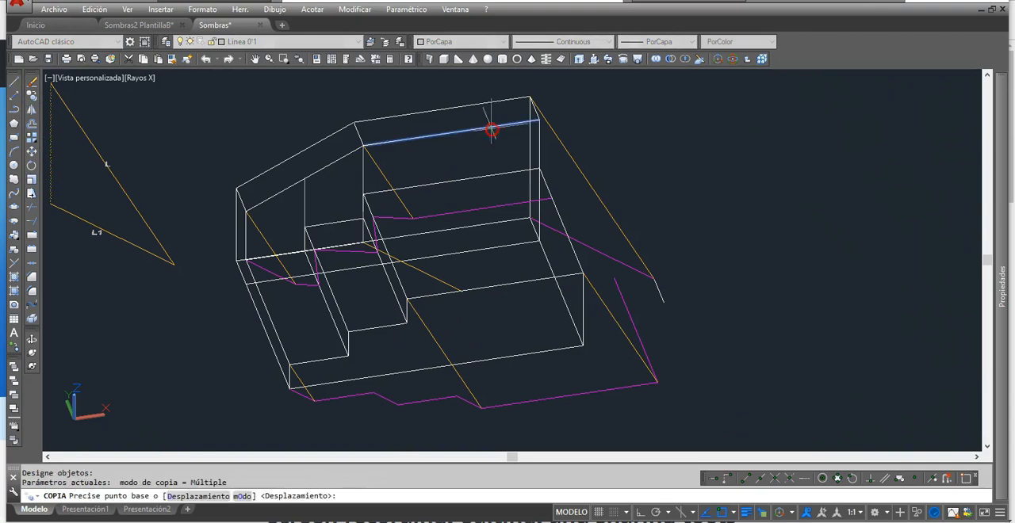
left_click(540, 119)
left_click(663, 301)
right_click(732, 276)
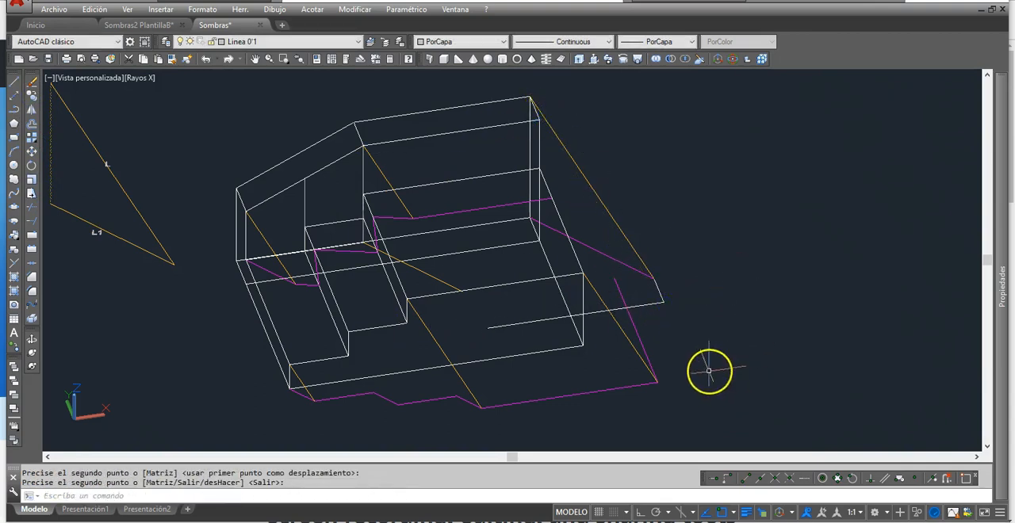
Step: Change the two copied wall top edges on the ground to Magenta
left_click(669, 308)
left_click(653, 291)
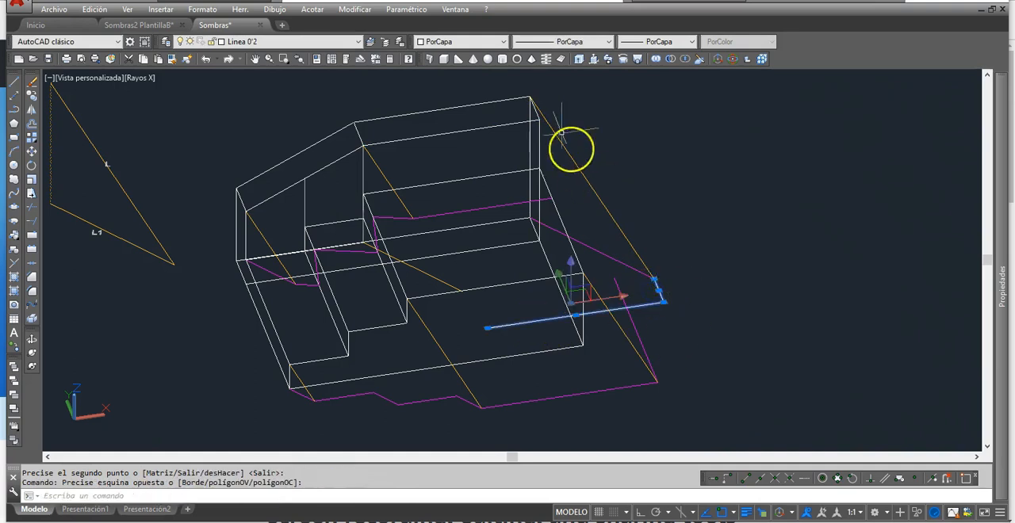
left_click(504, 42)
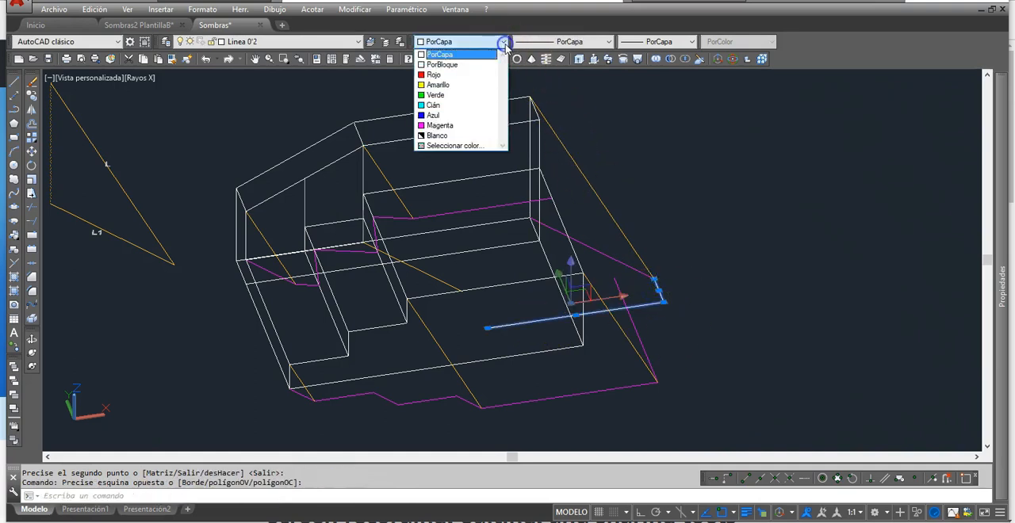
left_click(468, 128)
key("Escape")
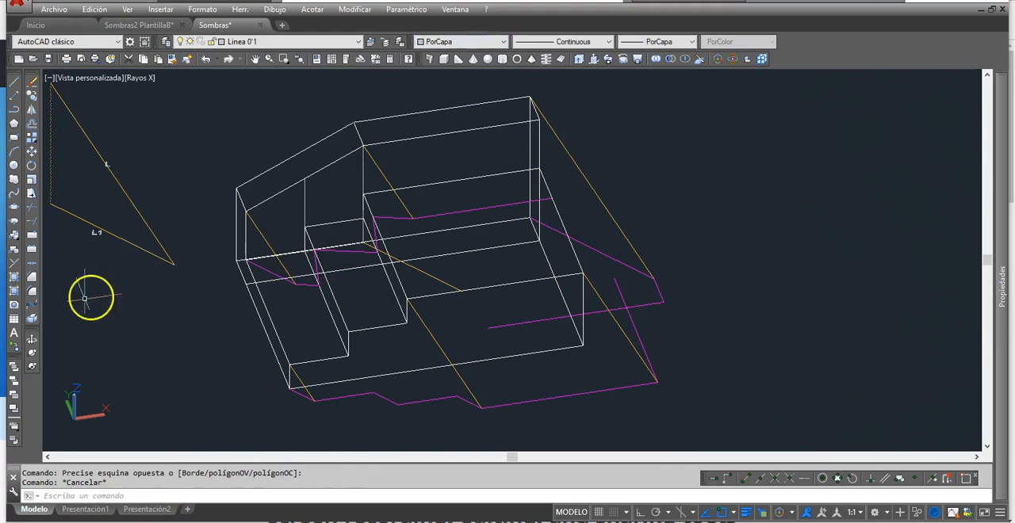
Step: Fillet the long magenta wall-edge shadow with the magenta tread end shadow so they meet in a corner on the ground
left_click(35, 298)
left_click(635, 305)
left_click(657, 301)
middle_click_drag(729, 305, 730, 288)
key("Escape")
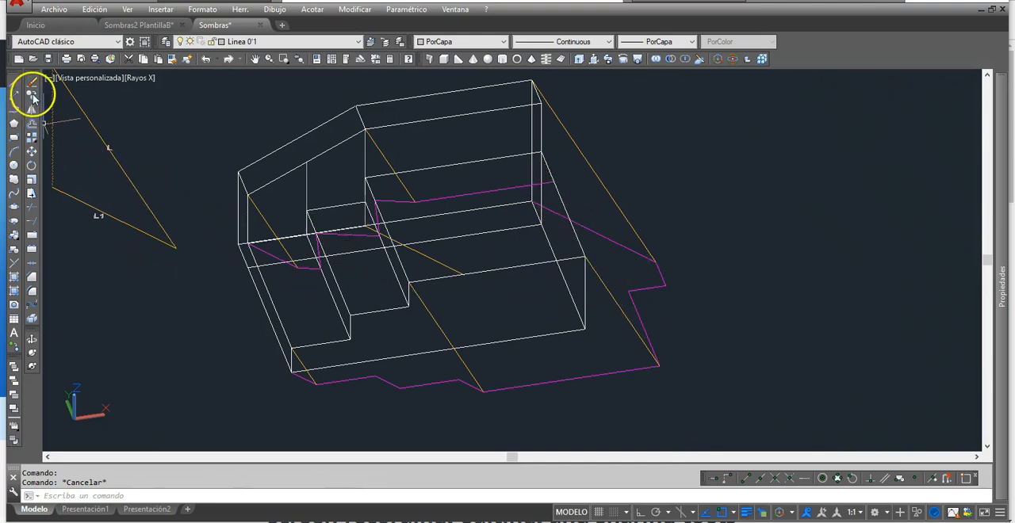
Step: Copy the light ray at the upper tread's front corner from its ground end to the corner where the two magenta ground shadows meet
left_click(31, 96)
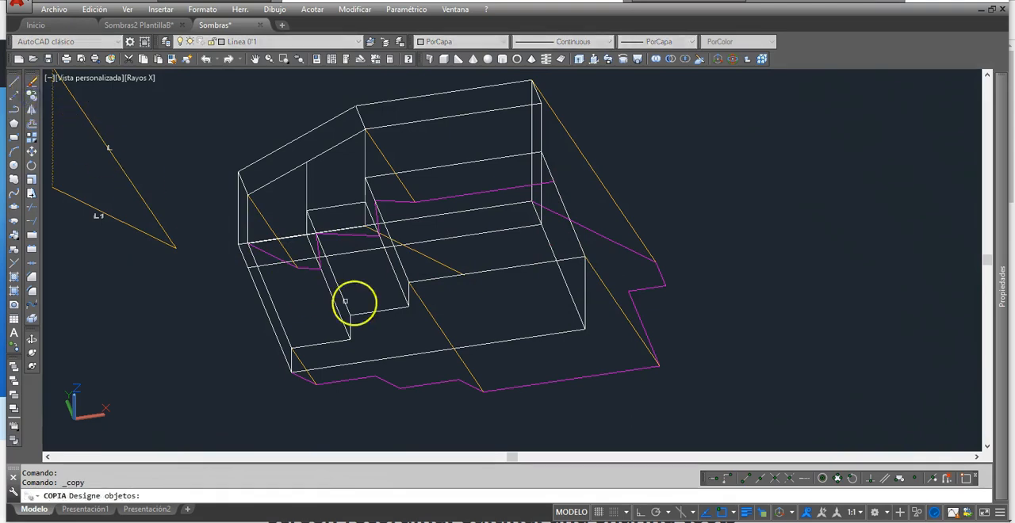
left_click(610, 292)
key("Return")
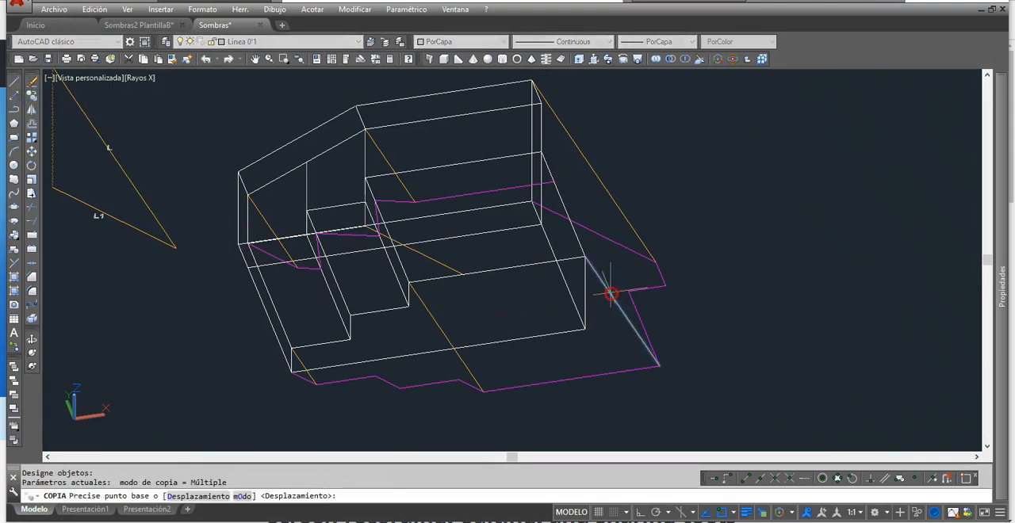
left_click(658, 364)
left_click(630, 292)
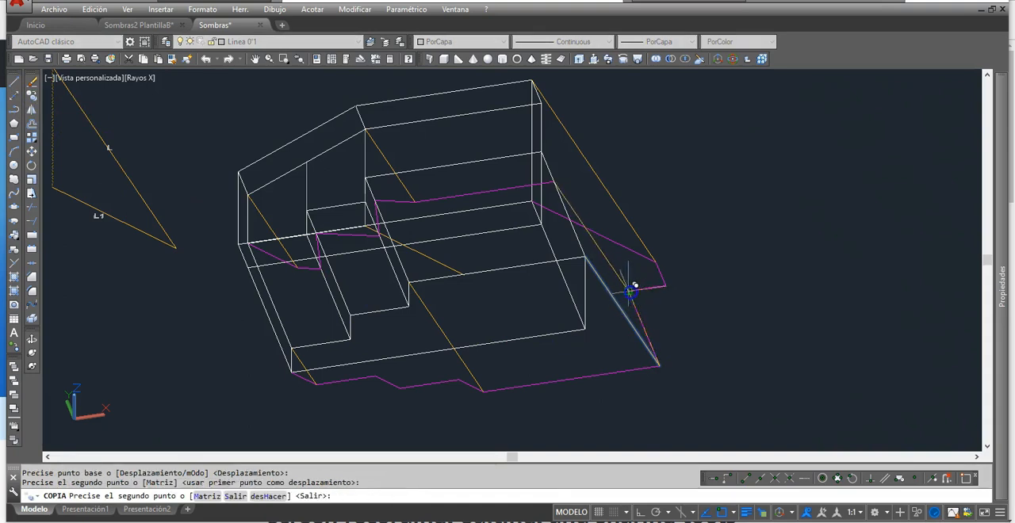
key("Return")
mouse_move(655, 344)
middle_mouse_down("shift")
mouse_move(630, 340)
mouse_move(651, 344)
middle_mouse_up("shift")
middle_click_drag(584, 258, 582, 258, "shift")
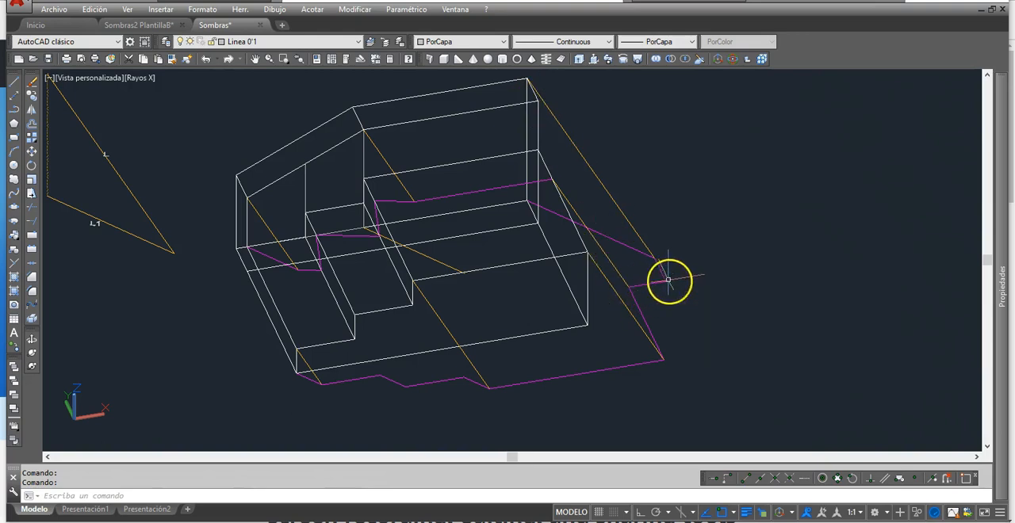
middle_click_drag(685, 351, 716, 365, "shift")
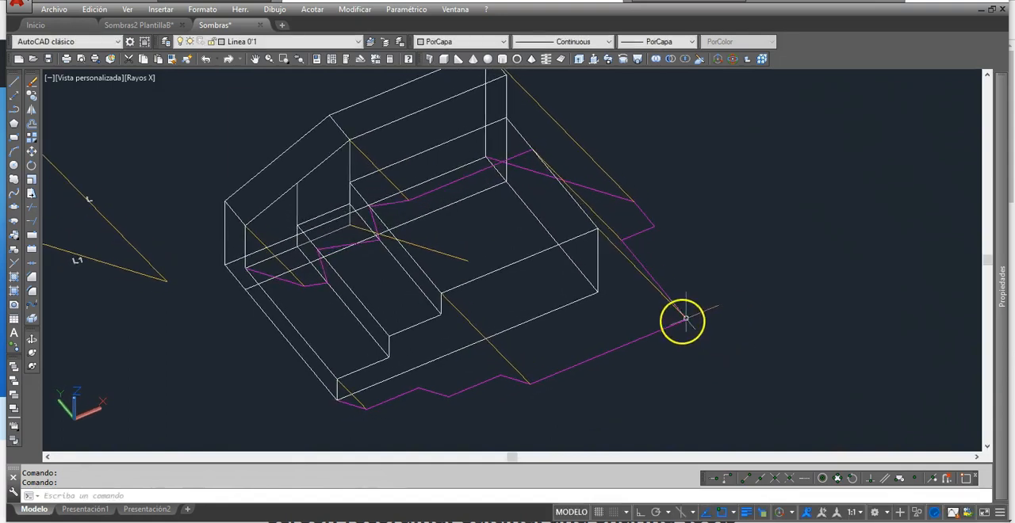